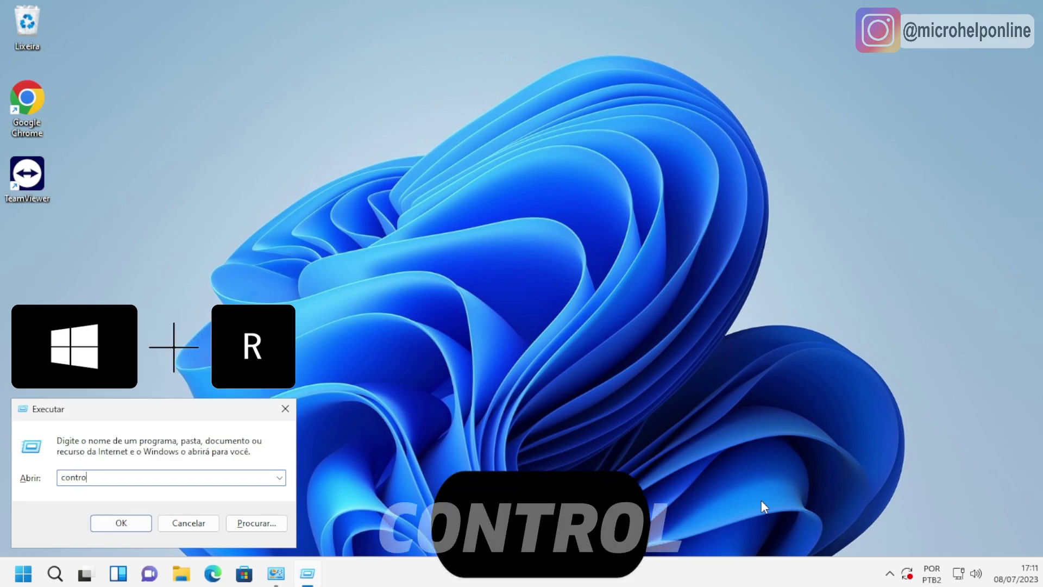
# Open System Protection through the Control Panel's System settings and create a restore point described as 08-07-23
pyautogui.press('Return')
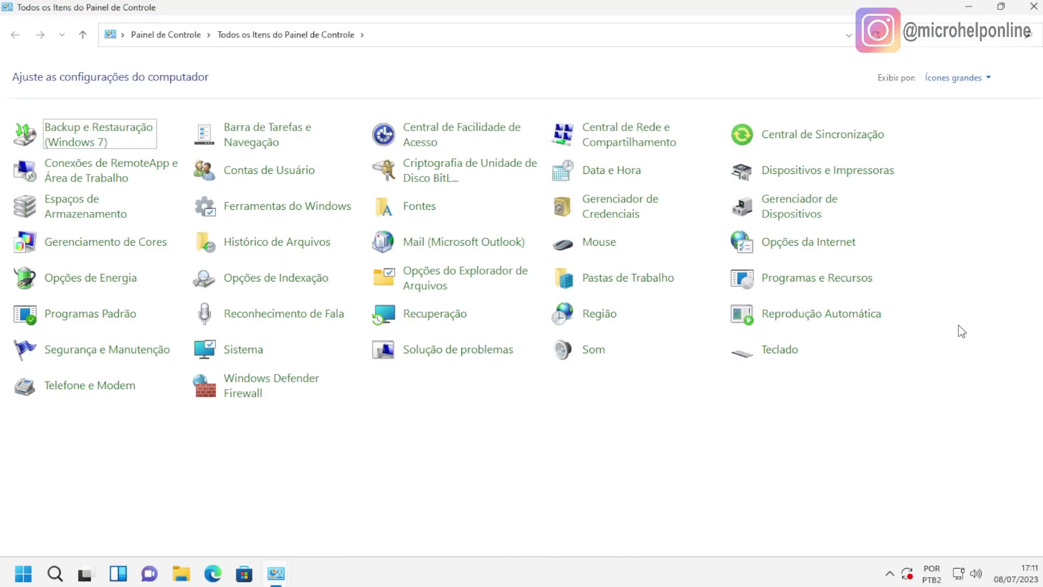
pyautogui.click(243, 349)
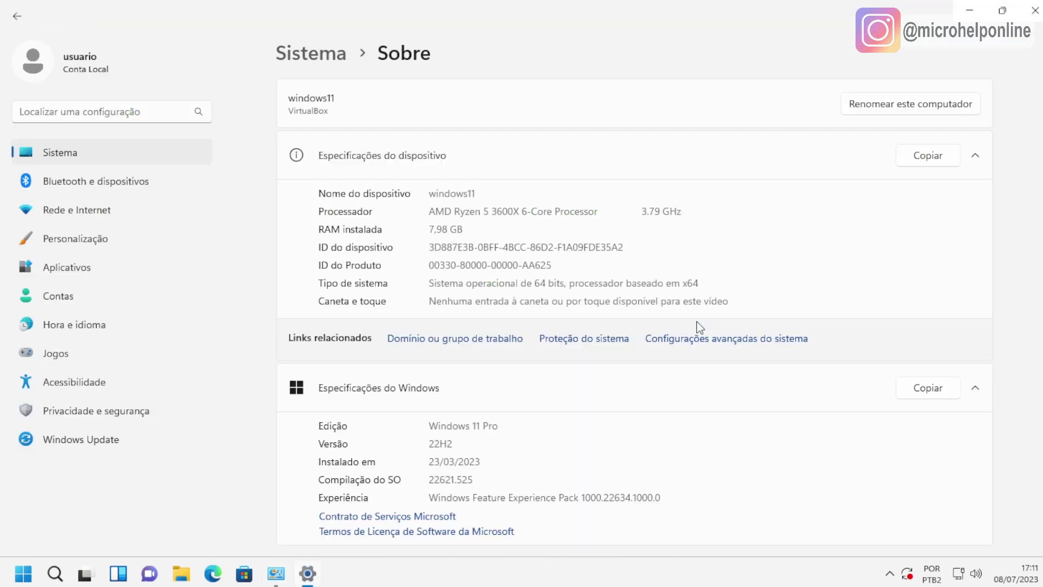
pyautogui.click(583, 338)
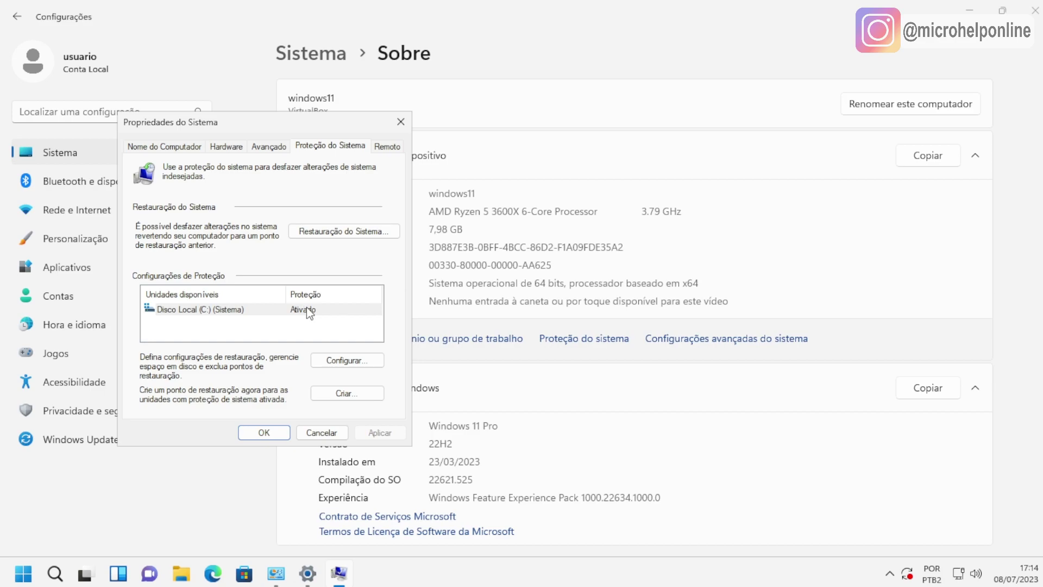
pyautogui.click(341, 394)
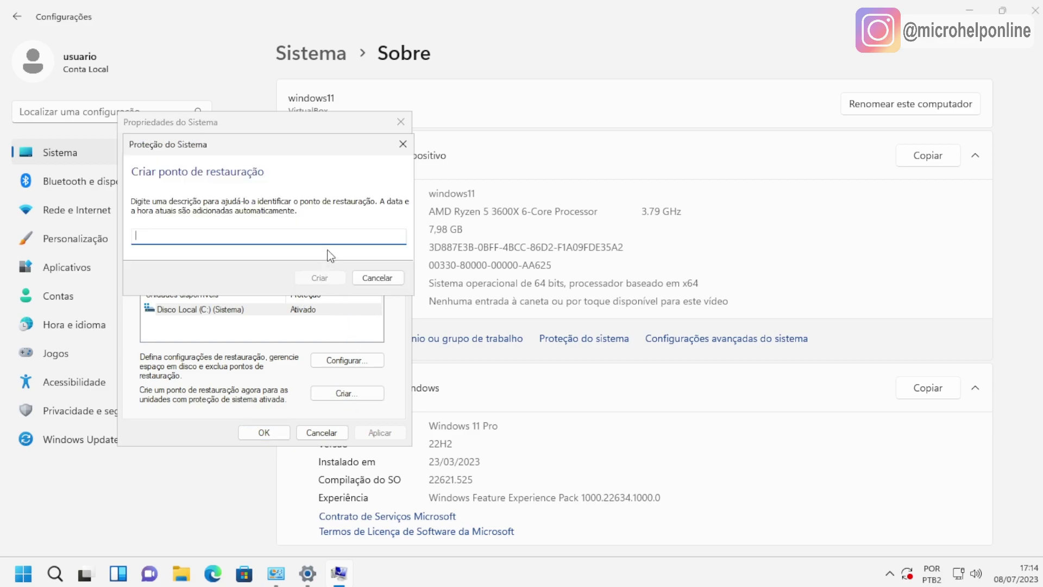
pyautogui.write('08-07-23')
pyautogui.click(328, 278)
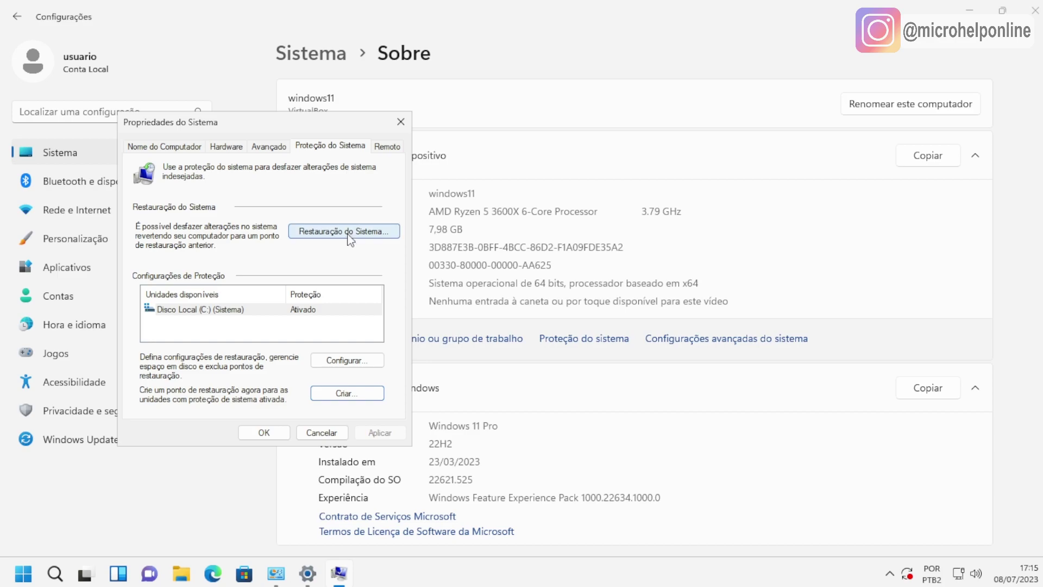
# Start the System Restore wizard and advance past its introduction to review the available restore points
pyautogui.click(344, 232)
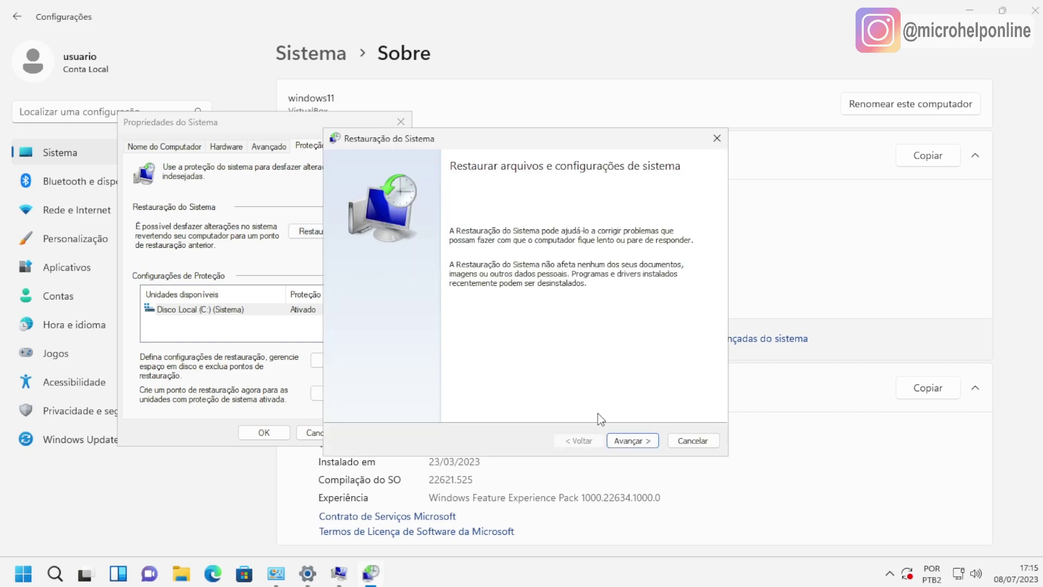
pyautogui.click(642, 442)
pyautogui.click(470, 256)
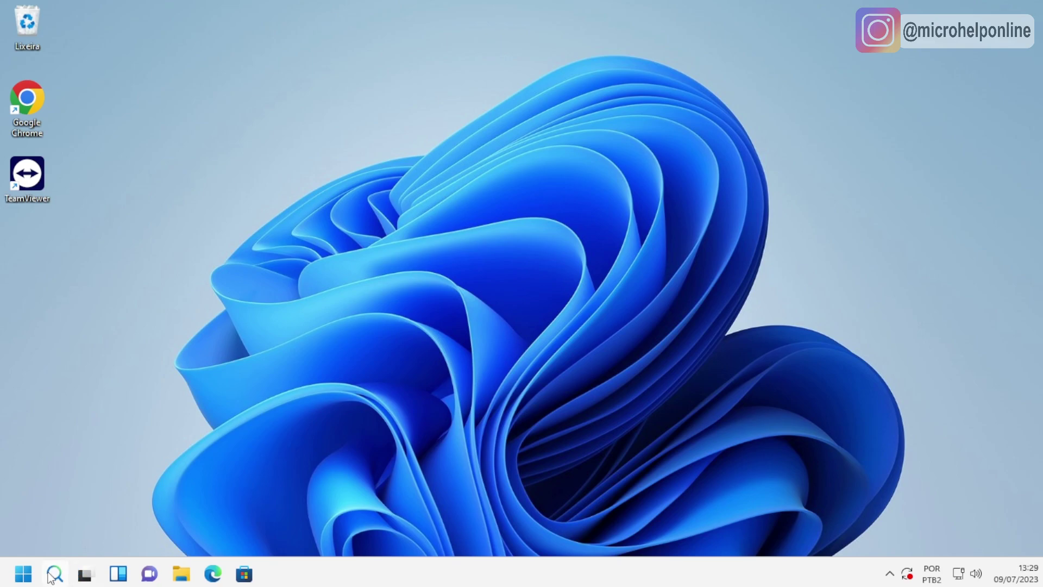
# Search Windows for cmd and launch the Command Prompt as administrator, allowing it to make changes
pyautogui.click(54, 573)
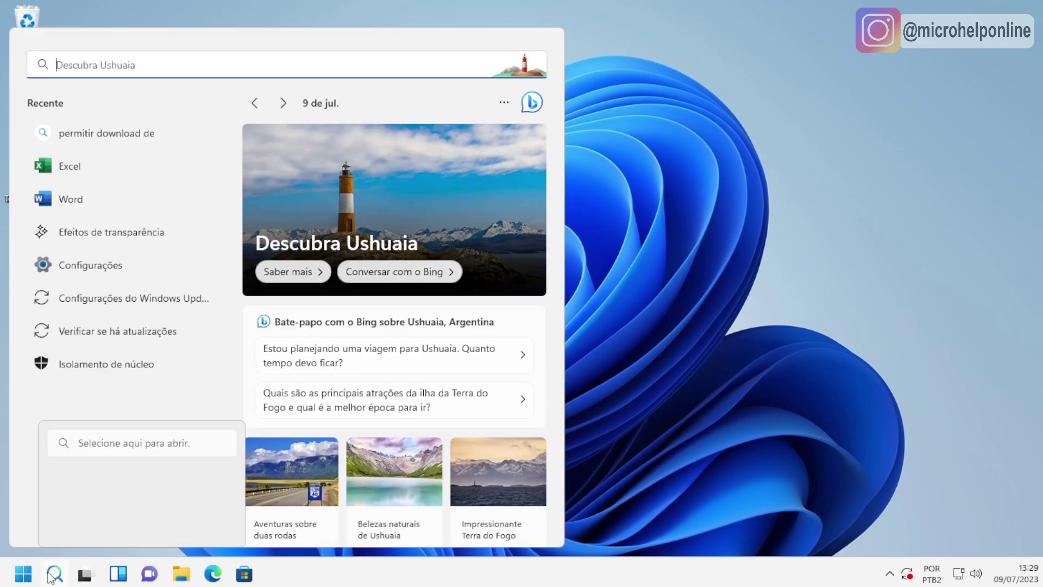
pyautogui.write('cmd')
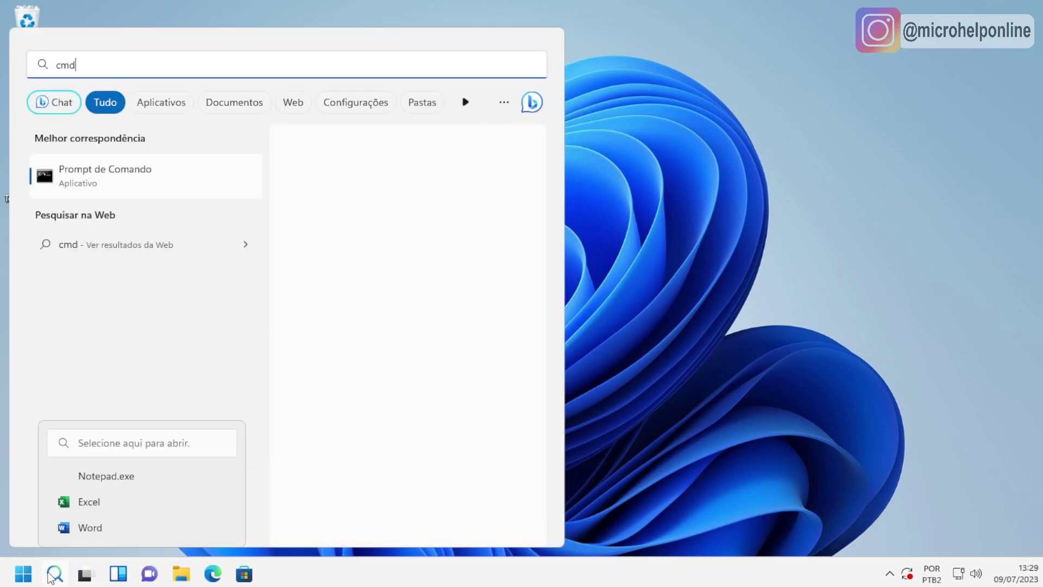
pyautogui.rightClick(113, 169)
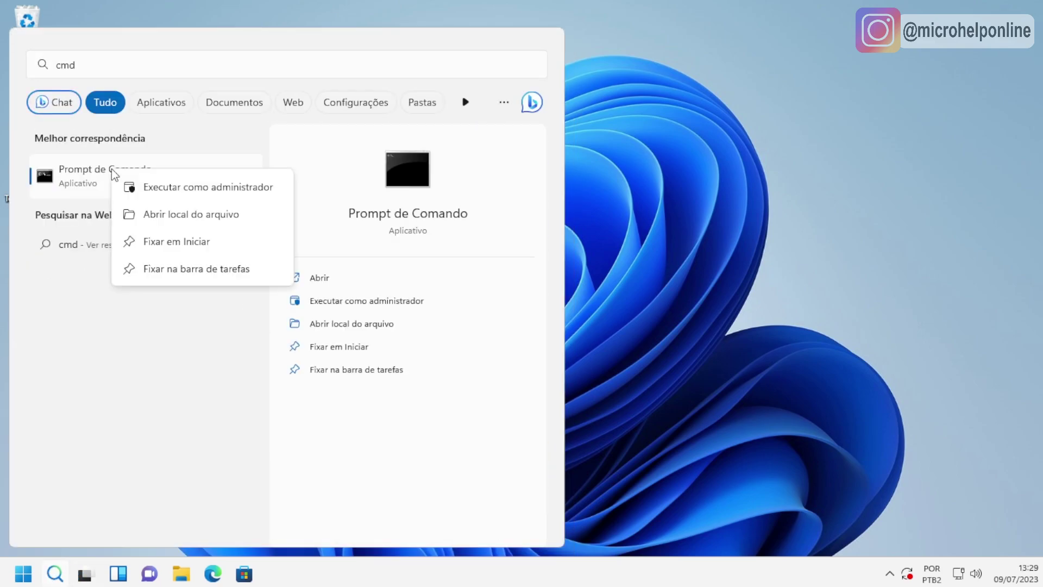
pyautogui.click(178, 187)
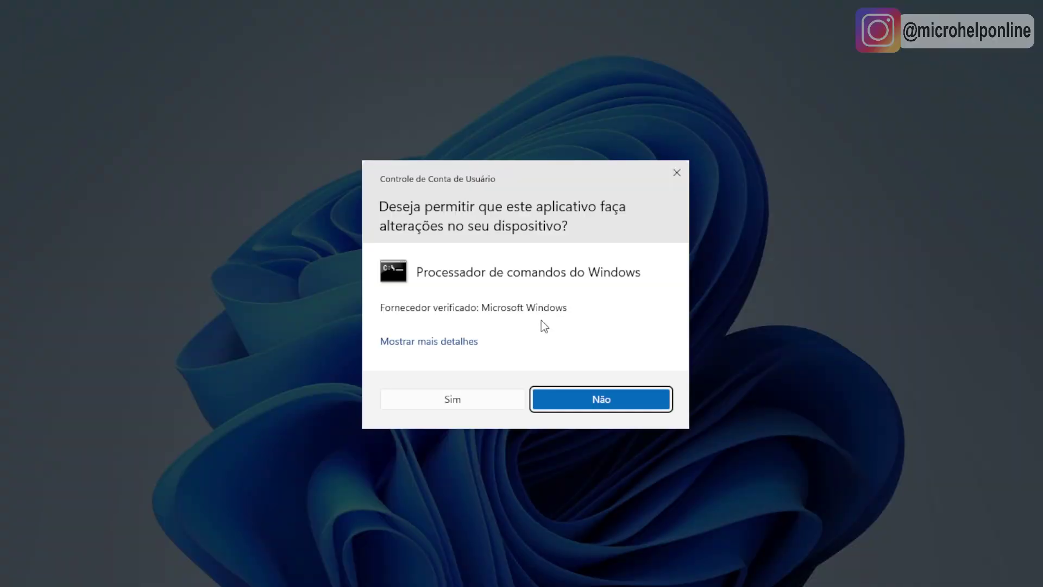
pyautogui.click(468, 401)
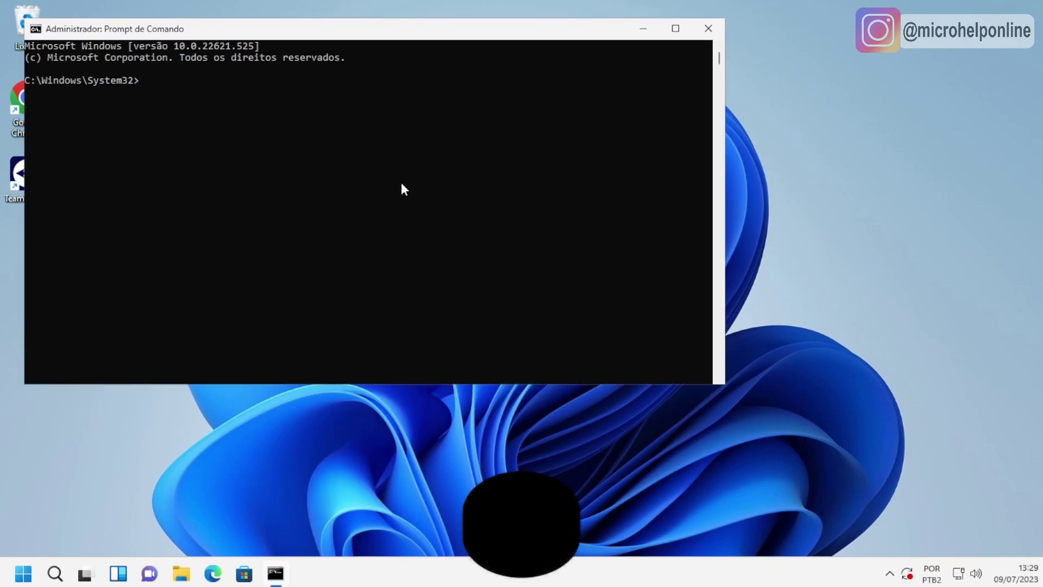
# Flush the DNS cache with ipconfig/flushdns and reset the Winsock catalog with netsh winsock reset catalog
pyautogui.write('ipconfig;')
pyautogui.press('BackSpace')
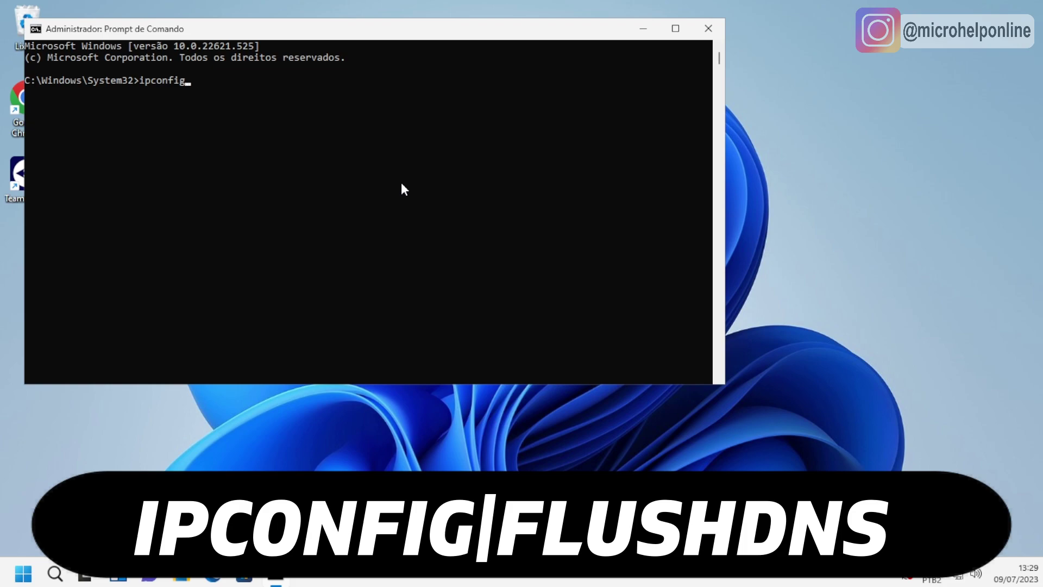
pyautogui.write('/flushdns')
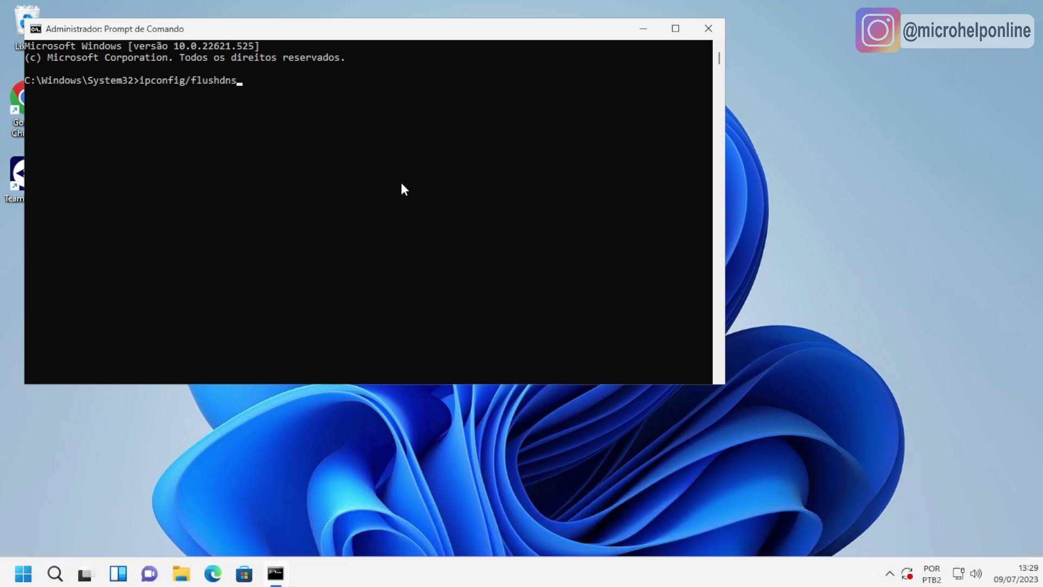
pyautogui.press('Return')
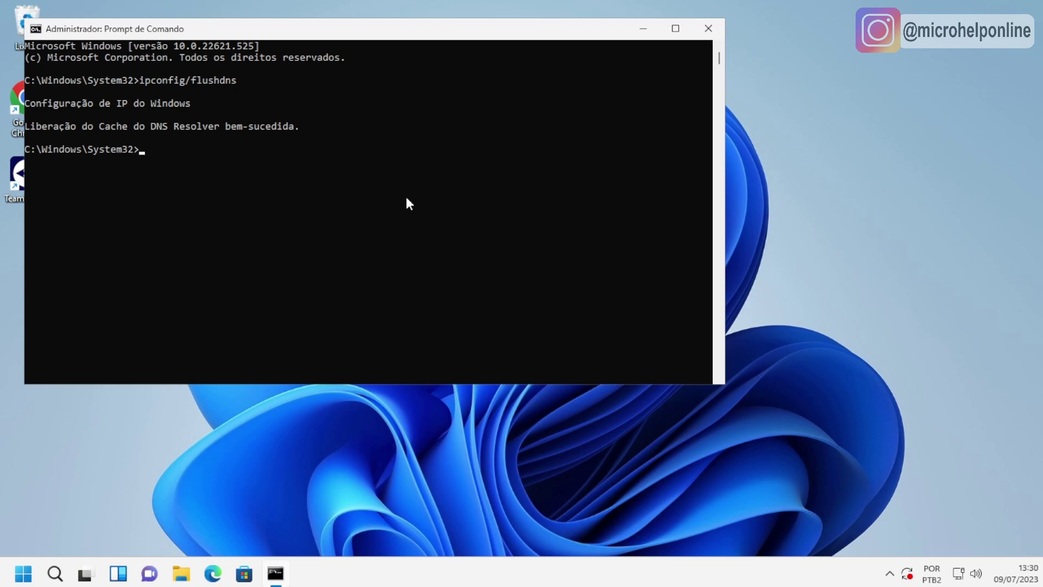
pyautogui.write('netsh winsock reset catalog')
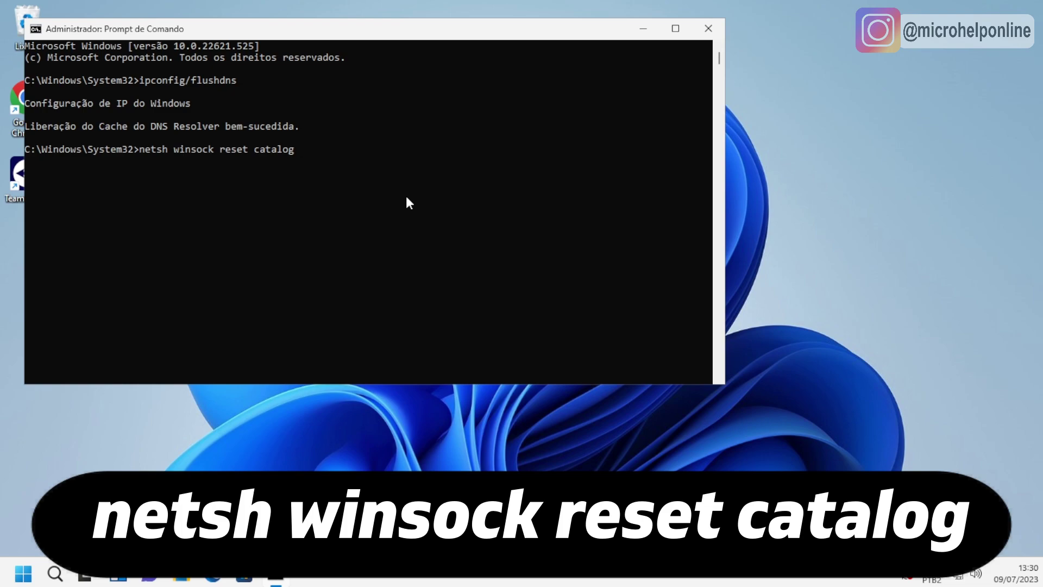
pyautogui.press('Return')
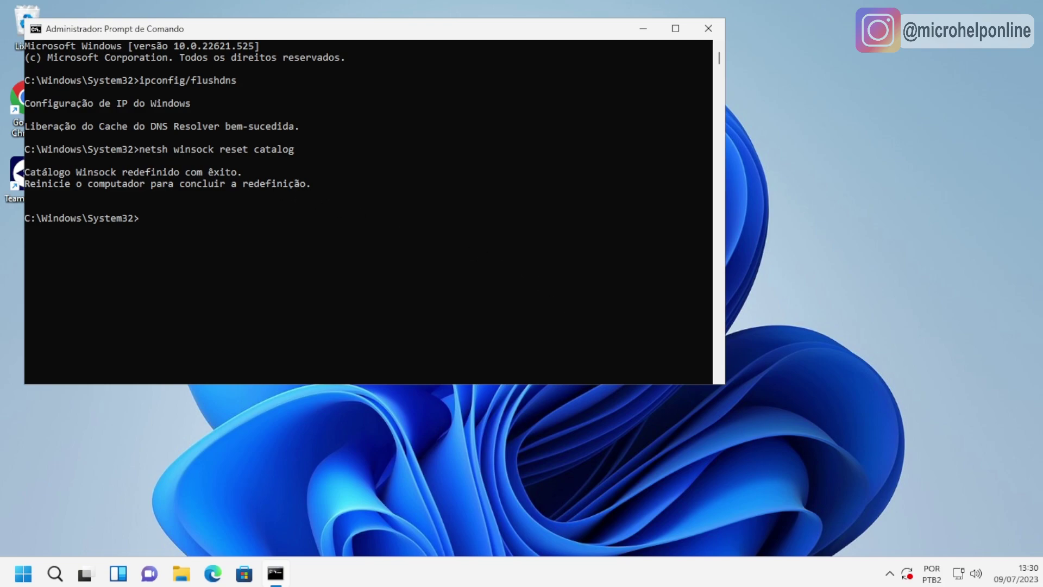
# Reset the IP stack with netsh int ip reset reset.log and close the Command Prompt
pyautogui.click(376, 237)
pyautogui.write('netsh int ip reset reset.log')
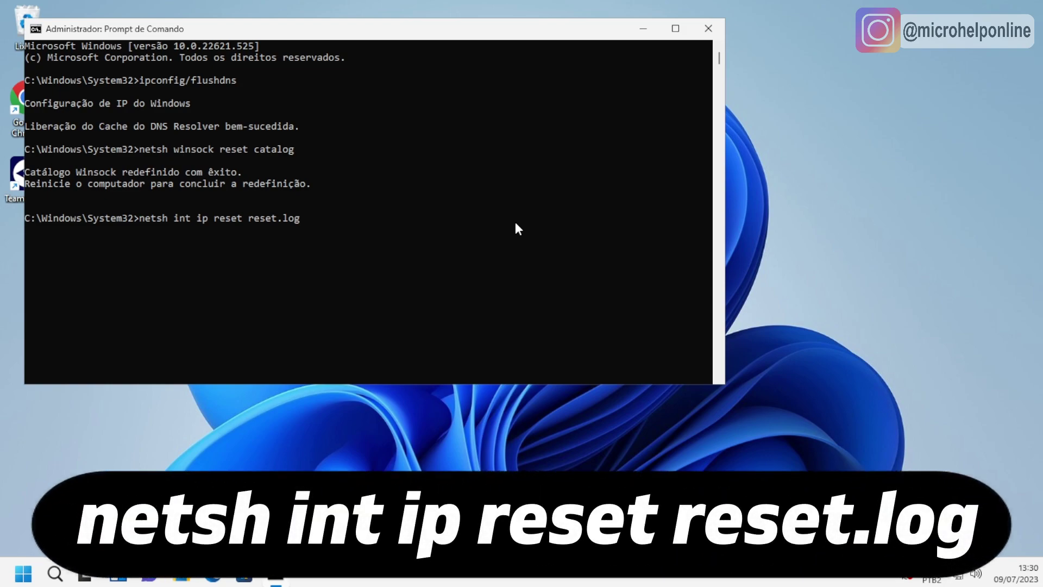
pyautogui.press('Return')
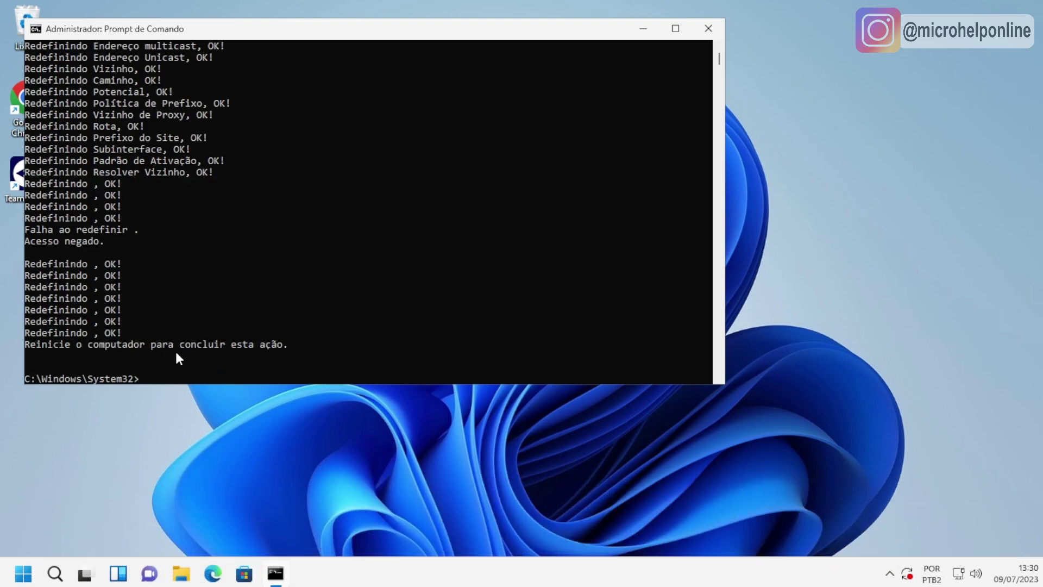
pyautogui.click(708, 28)
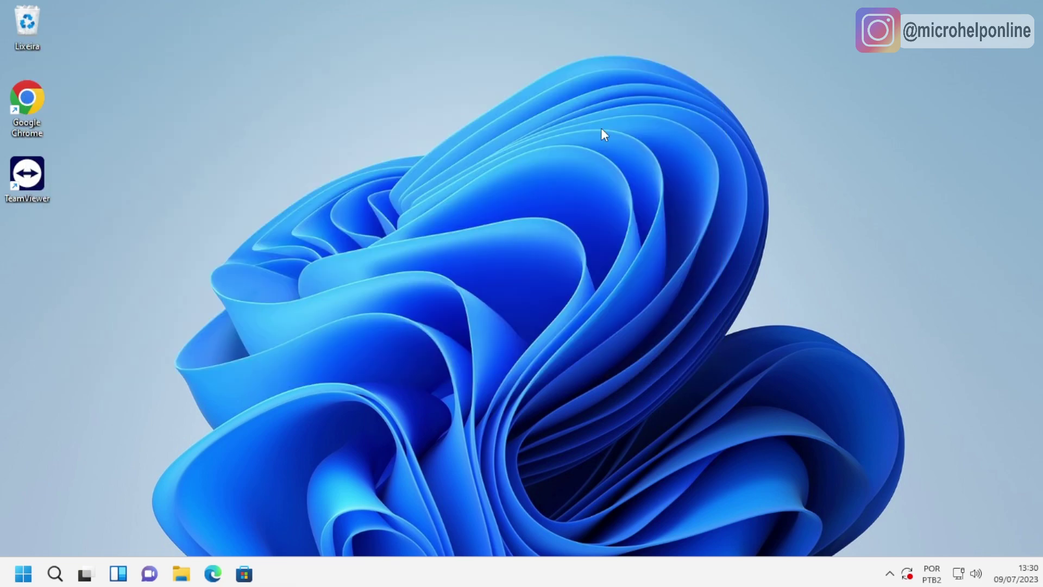
# Run control to open the Control Panel and go to the adapter settings of the Network and Sharing Center
pyautogui.click(28, 577)
pyautogui.press('super+r')
pyautogui.write('control')
pyautogui.press('Return')
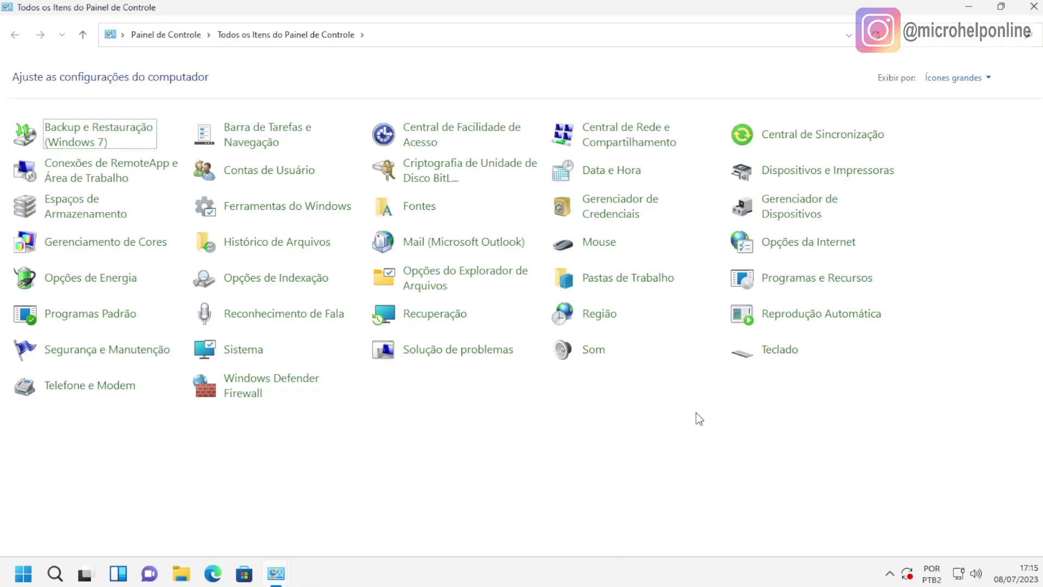
pyautogui.click(613, 146)
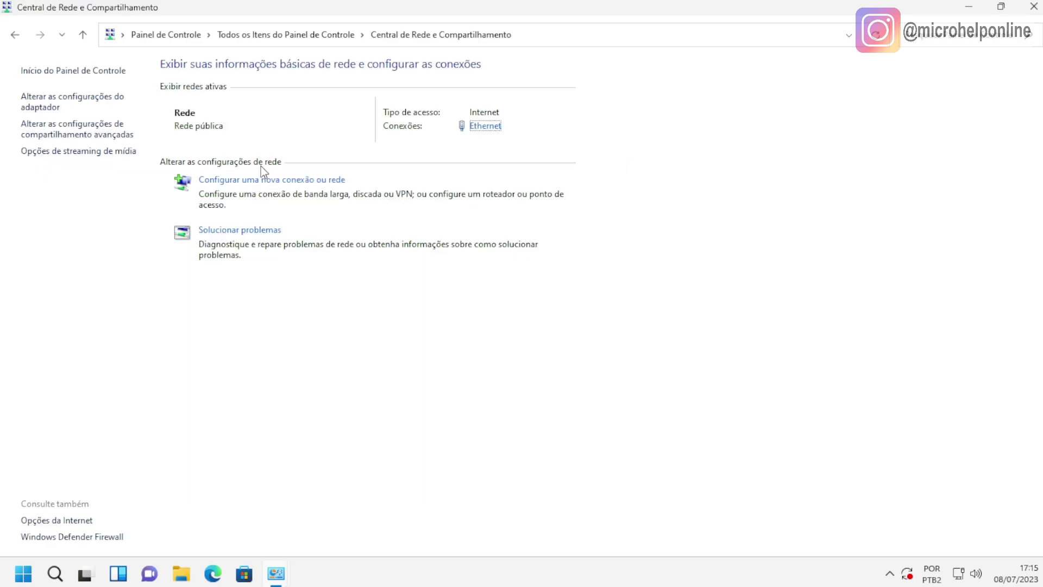
pyautogui.click(72, 102)
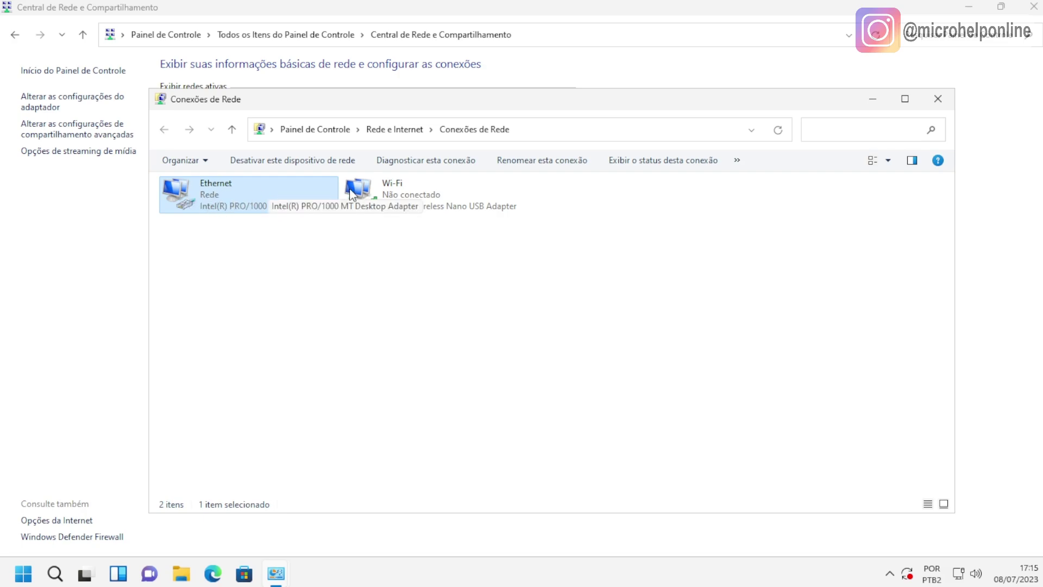
# Open the properties of the Ethernet connection and disable Protocolo IP Versão 6 (TCP/IPv6)
pyautogui.click(416, 195)
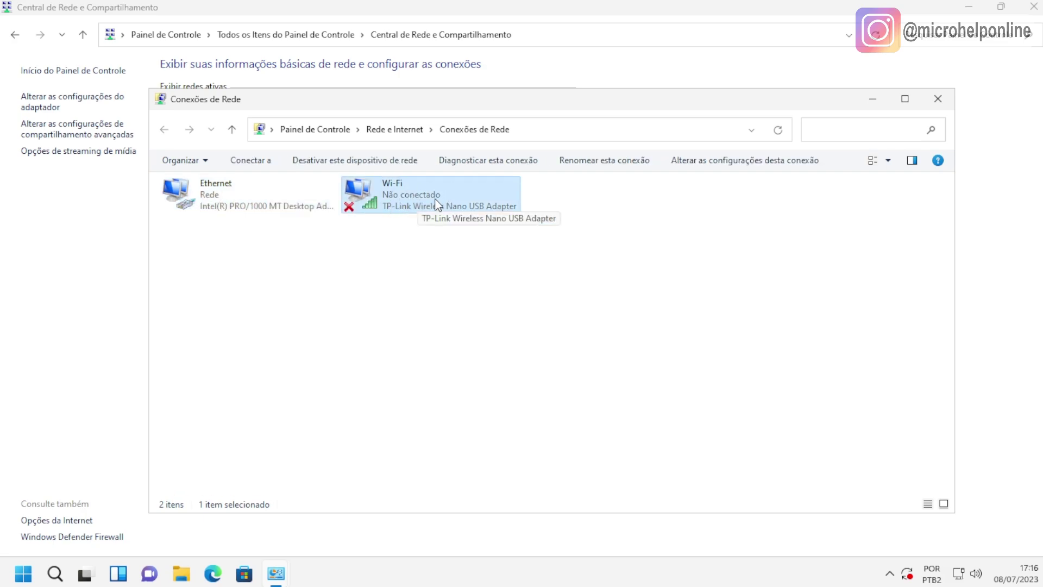
pyautogui.click(207, 206)
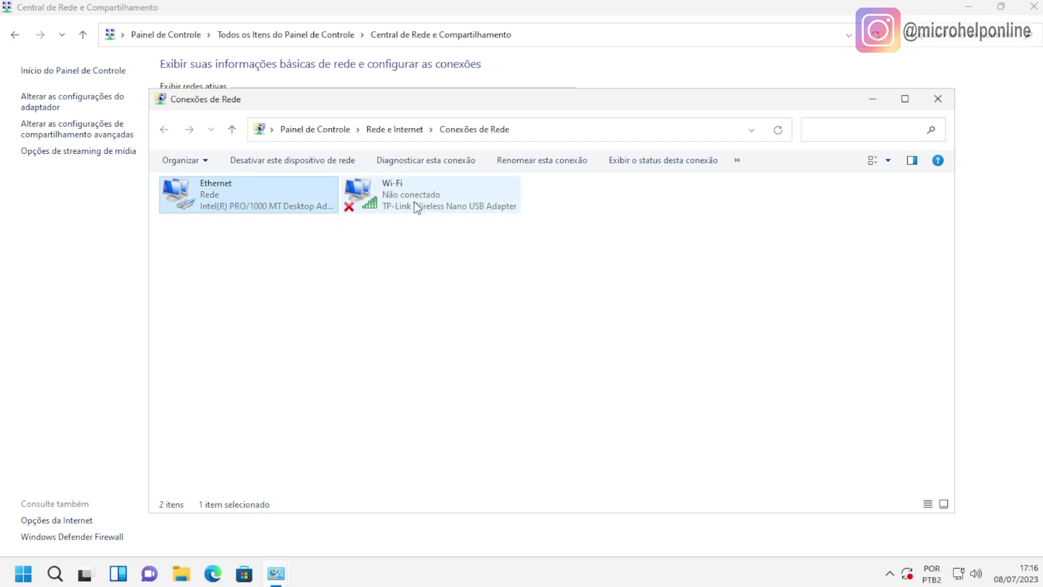
pyautogui.rightClick(220, 200)
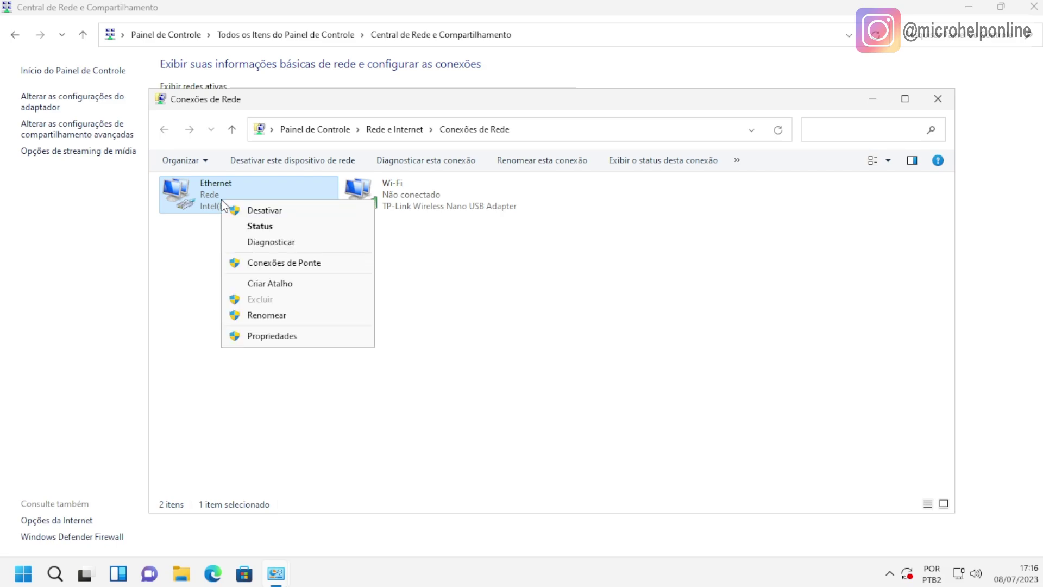
pyautogui.click(285, 340)
pyautogui.scroll(-2, 331, 325)
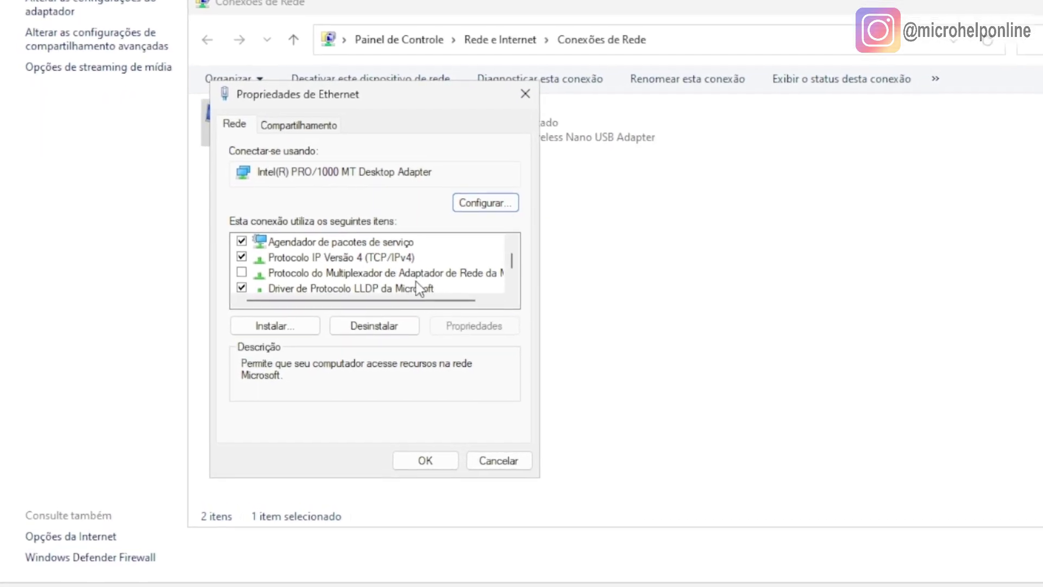
pyautogui.click(511, 285)
pyautogui.click(511, 285)
pyautogui.click(511, 285)
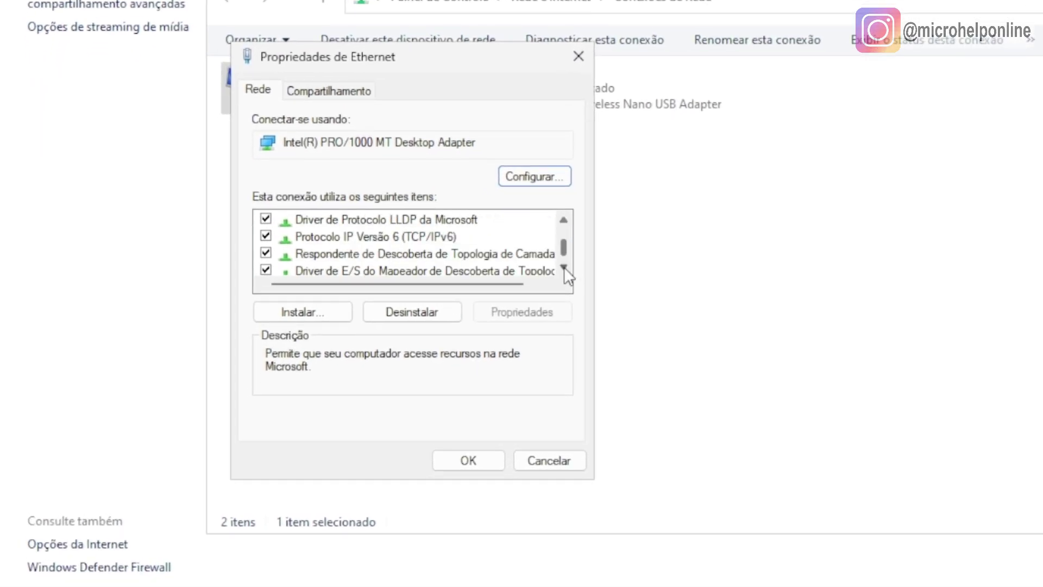
pyautogui.click(370, 237)
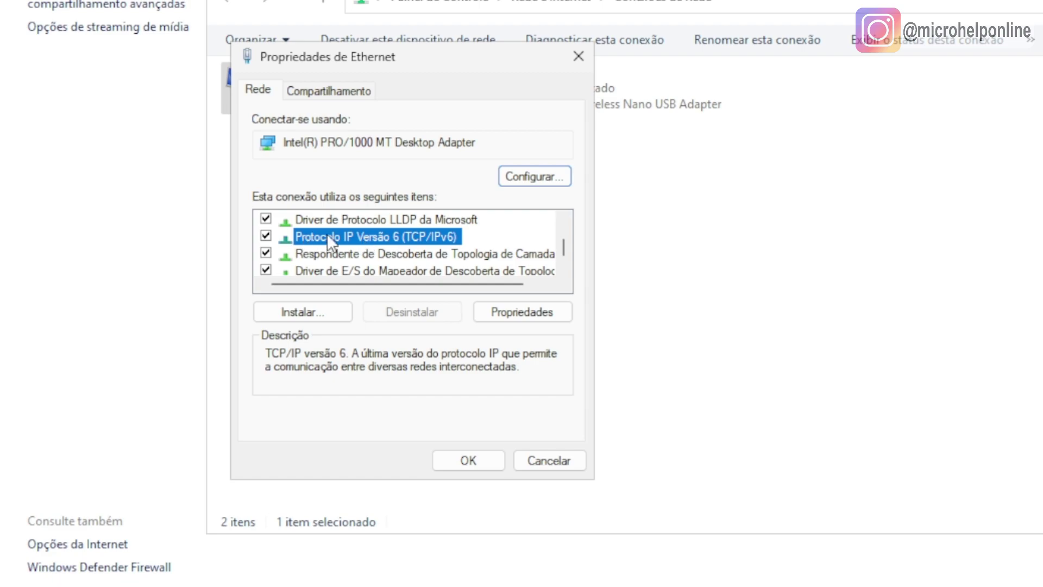
pyautogui.click(266, 236)
# Set the Ethernet connection's IPv4 DNS servers to 8.8.8.8 preferred and 8.8.4.4 alternate, and save both properties dialogs
pyautogui.click(566, 215)
pyautogui.click(566, 215)
pyautogui.click(565, 215)
pyautogui.doubleClick(410, 236)
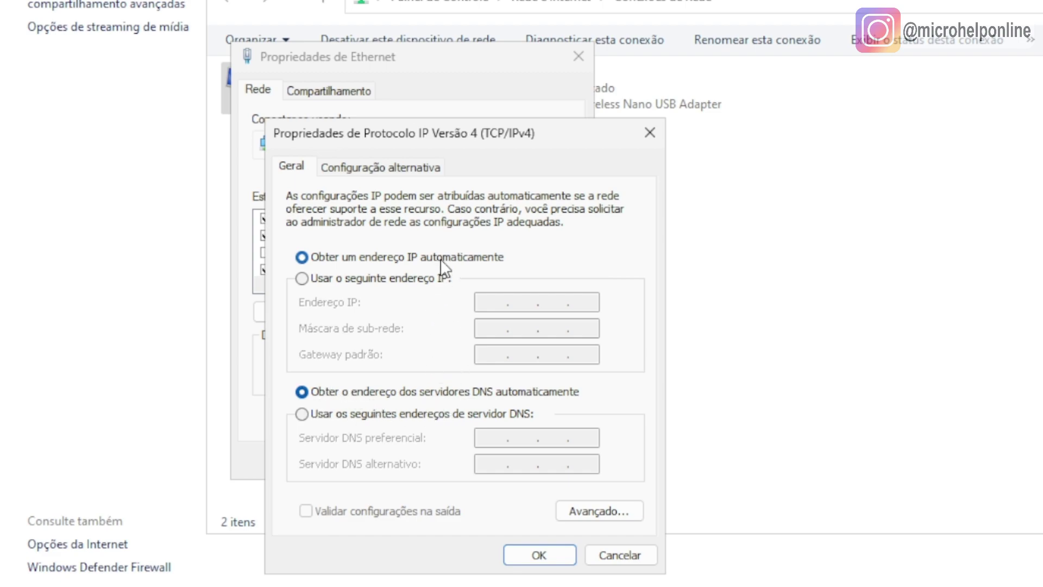
pyautogui.click(312, 416)
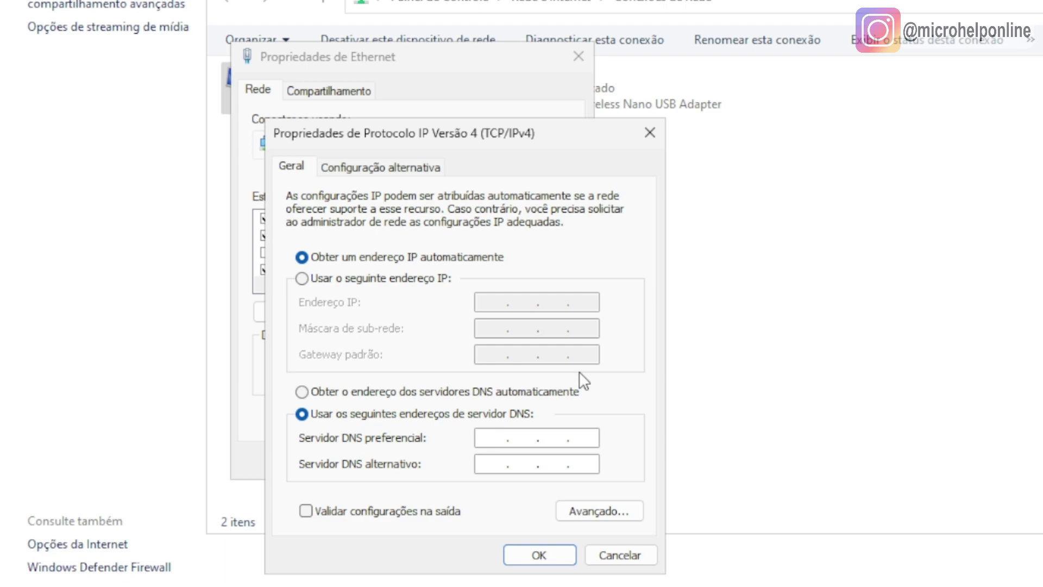
pyautogui.write('8.8.8.8')
pyautogui.click(492, 463)
pyautogui.write('8.8.4.4')
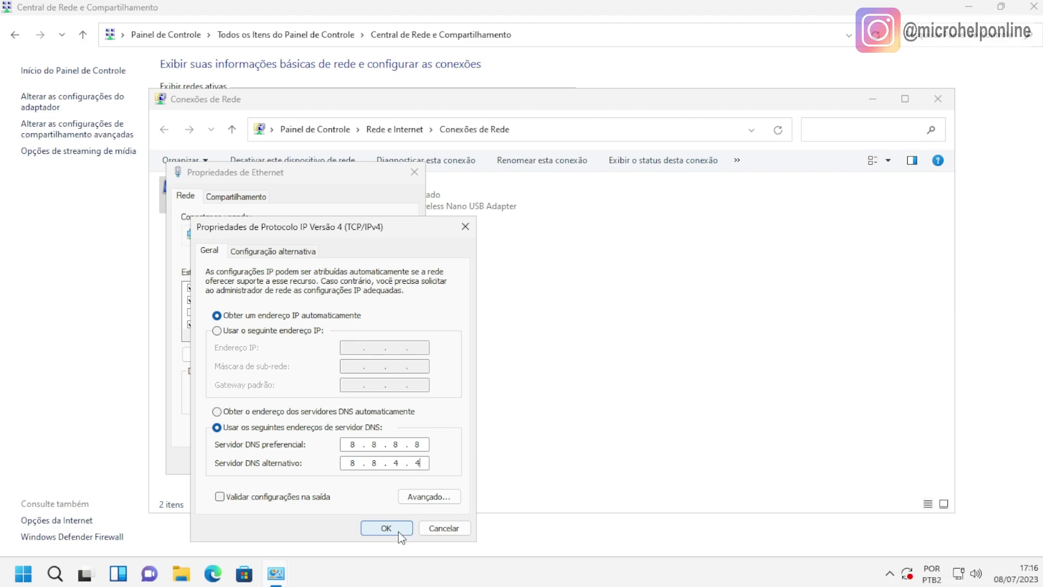
pyautogui.click(395, 532)
pyautogui.click(342, 461)
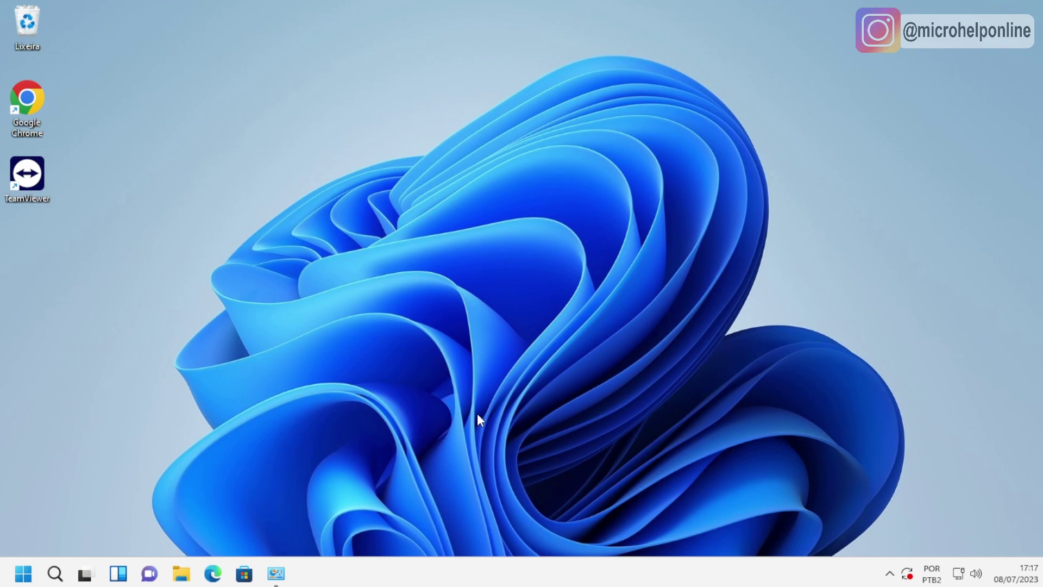
# Open the Control Panel again by running the control command
pyautogui.press('super+r')
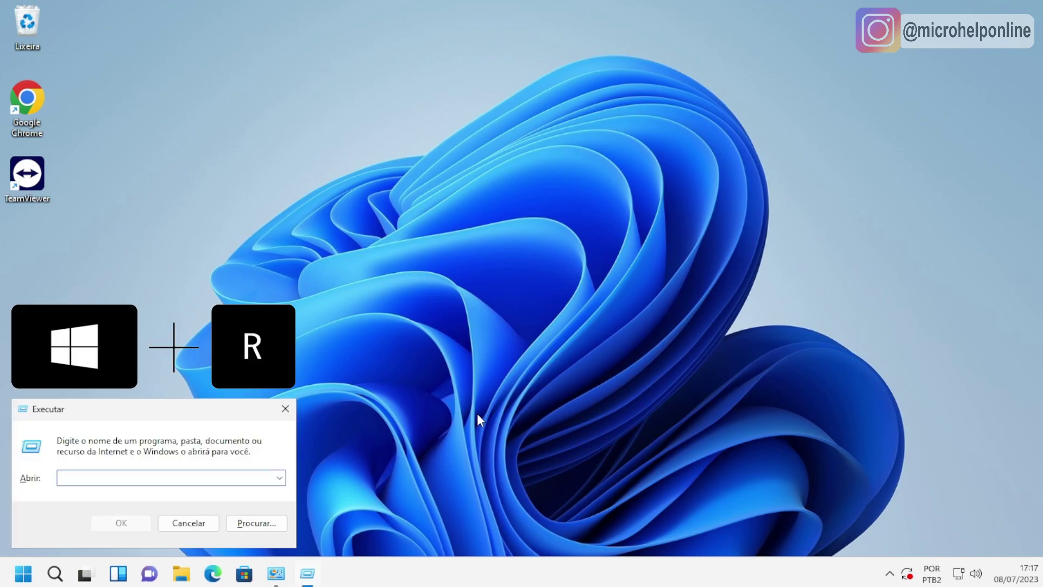
pyautogui.write('control')
pyautogui.press('Return')
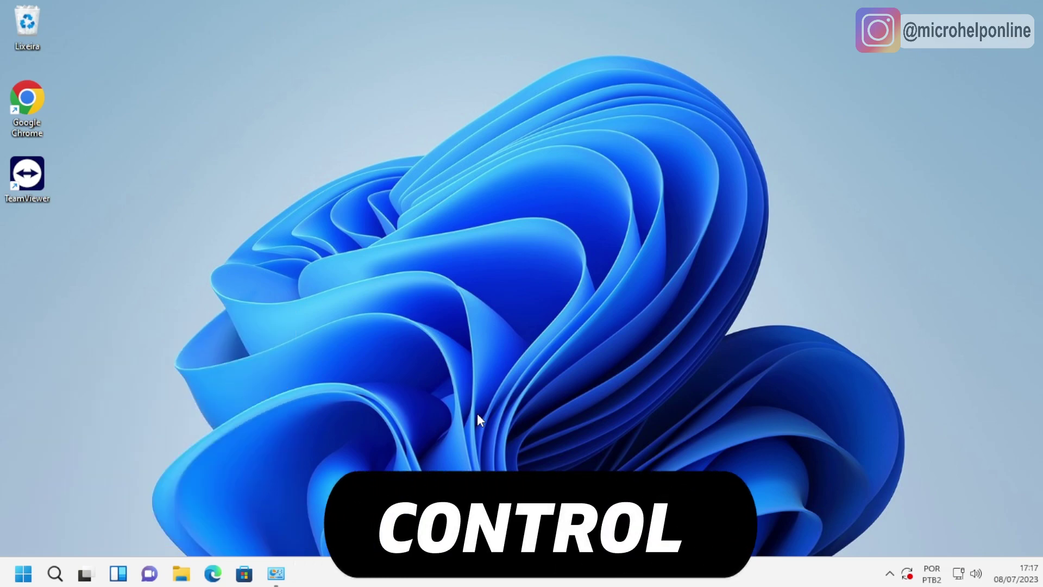
# Open the Device Manager from the advanced system settings' hardware options and expand the Adaptadores de rede category
pyautogui.click(234, 349)
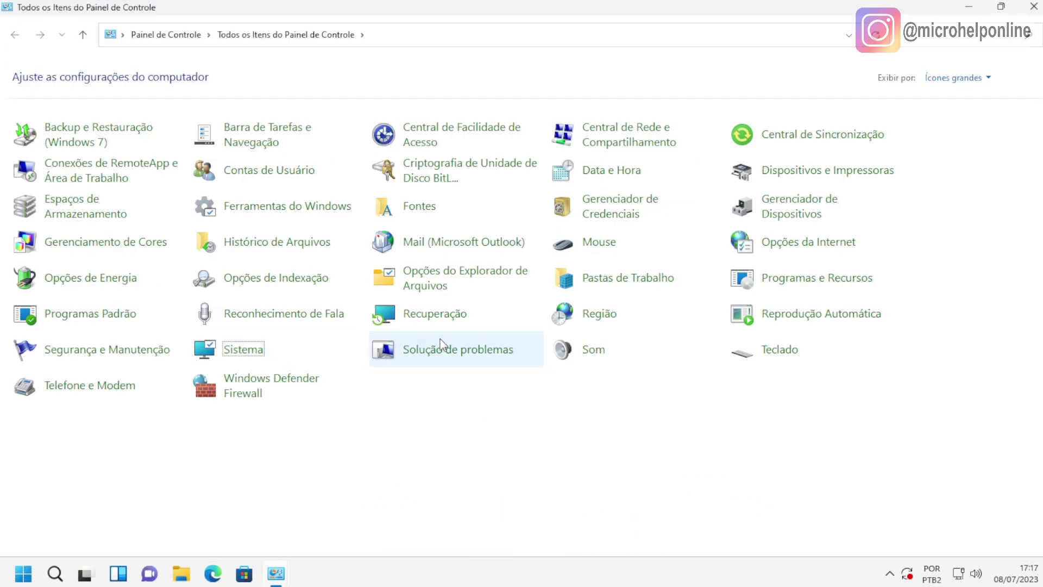
pyautogui.scroll(-1, 528, 345)
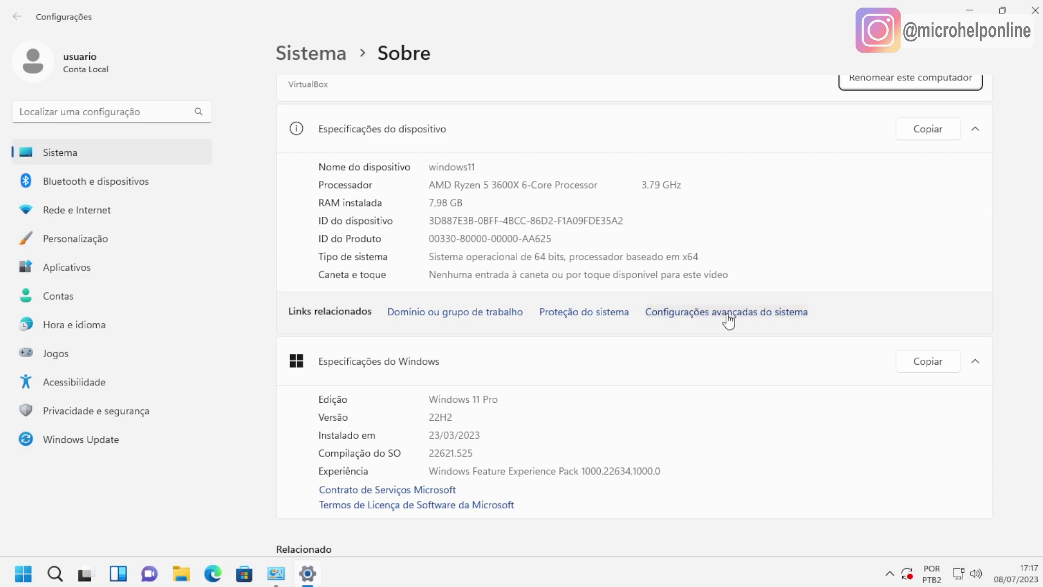
pyautogui.click(728, 313)
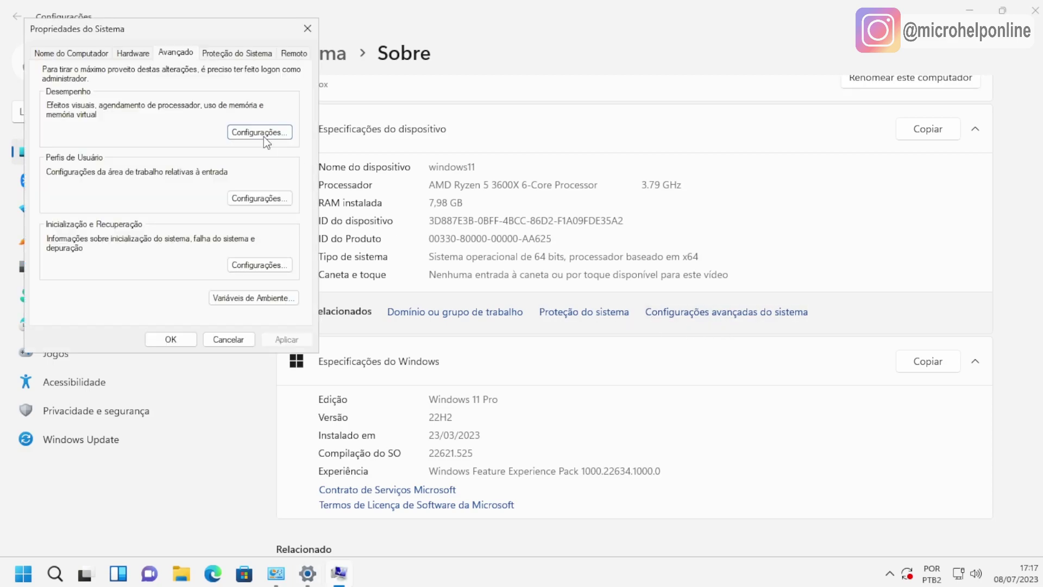
pyautogui.click(139, 52)
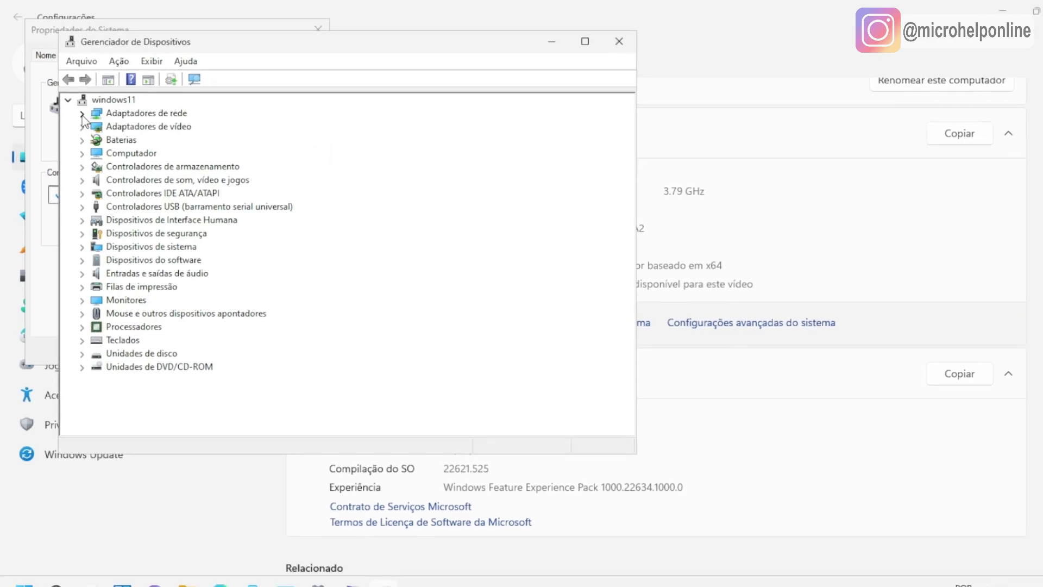
pyautogui.click(94, 131)
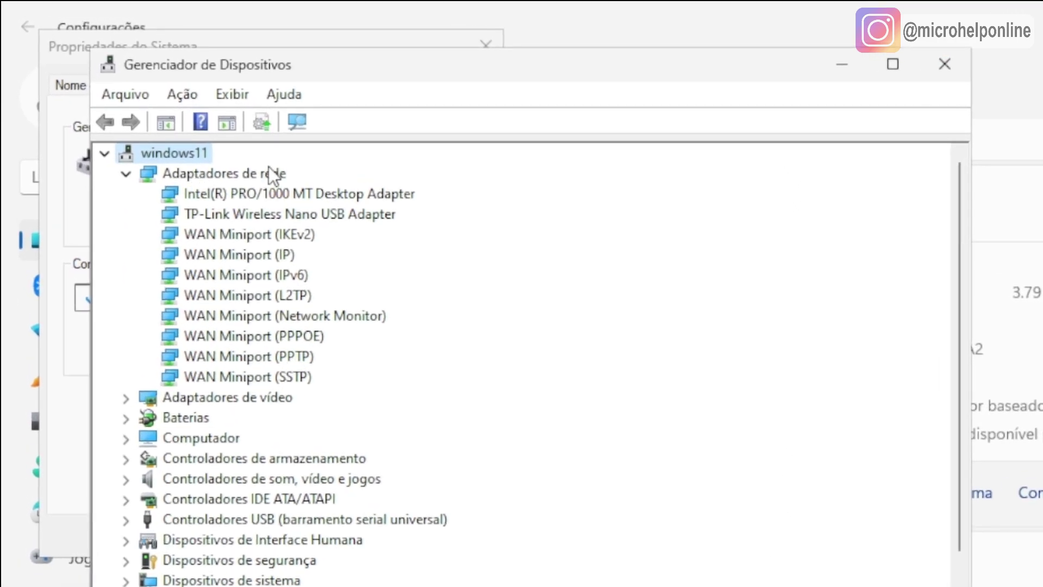
# Stop the computer from turning off the Intel(R) PRO/1000 MT Desktop Adapter to save energy in its power management properties
pyautogui.click(297, 196)
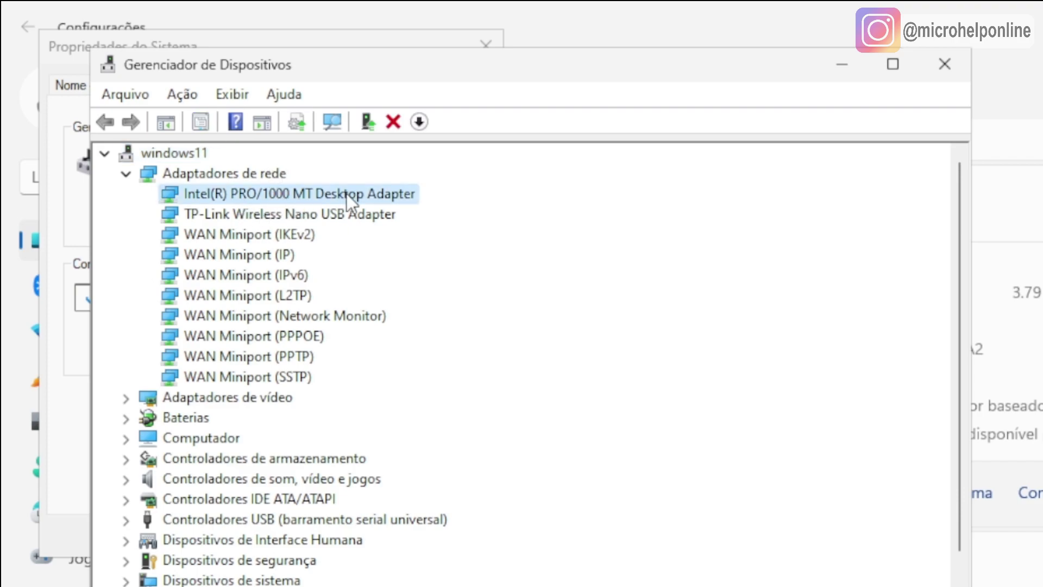
pyautogui.click(276, 214)
pyautogui.doubleClick(317, 196)
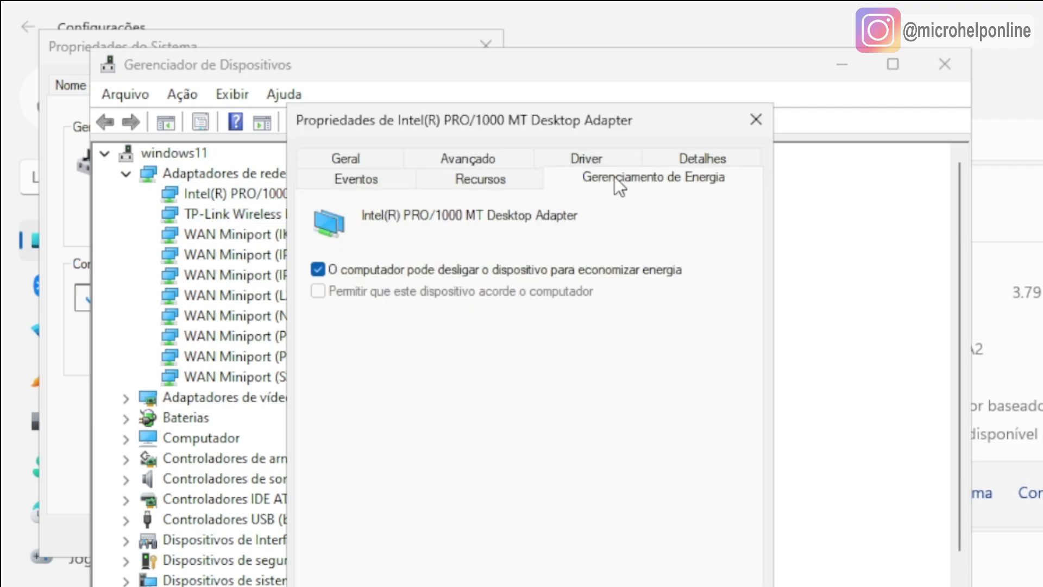
pyautogui.click(423, 271)
# Set the Intel adapter's Link Speed & Duplex property to 1000 Mbps Full Duplex and confirm its properties
pyautogui.click(688, 158)
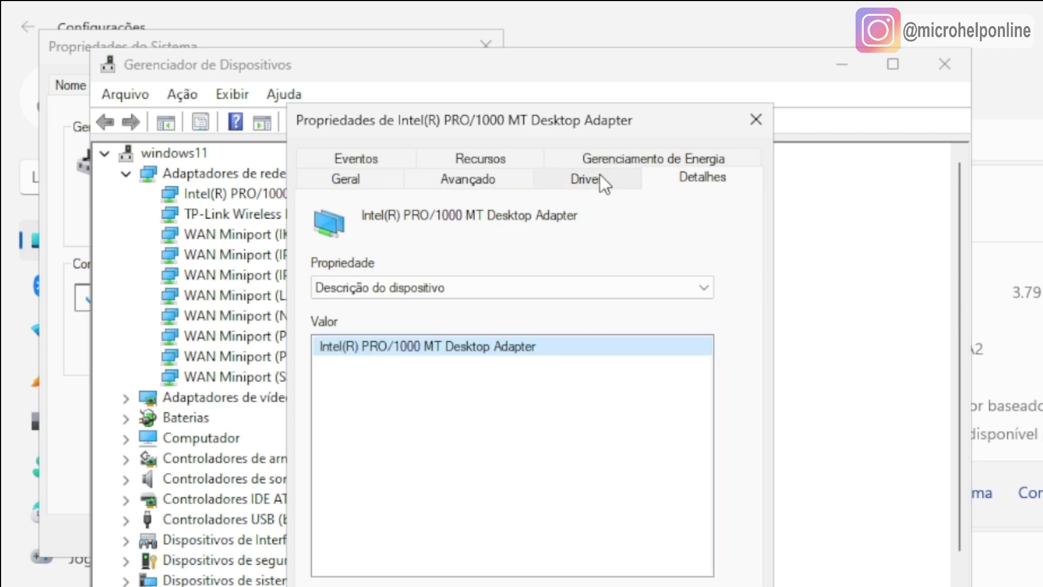
pyautogui.click(497, 182)
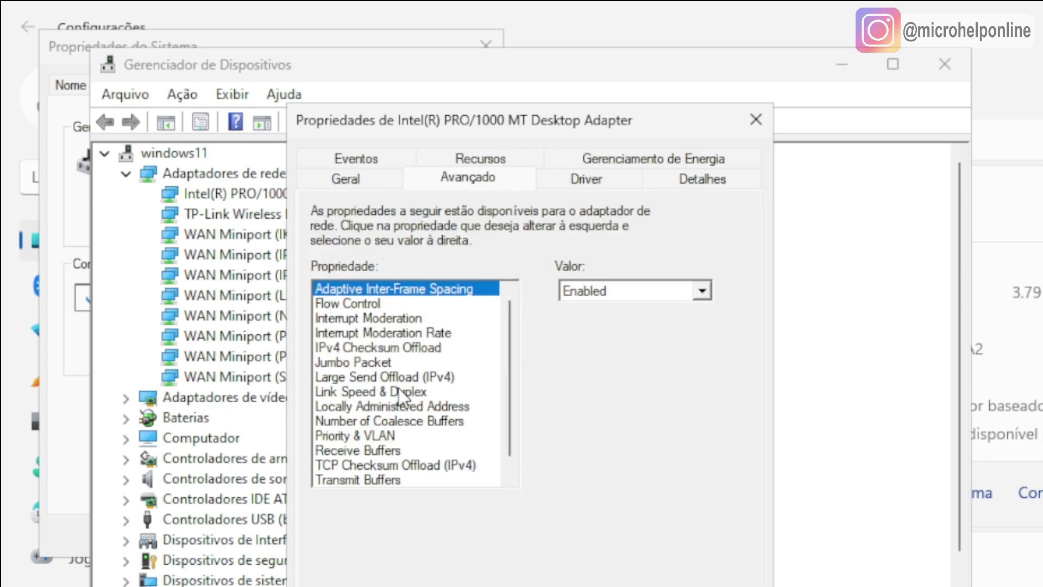
pyautogui.click(335, 390)
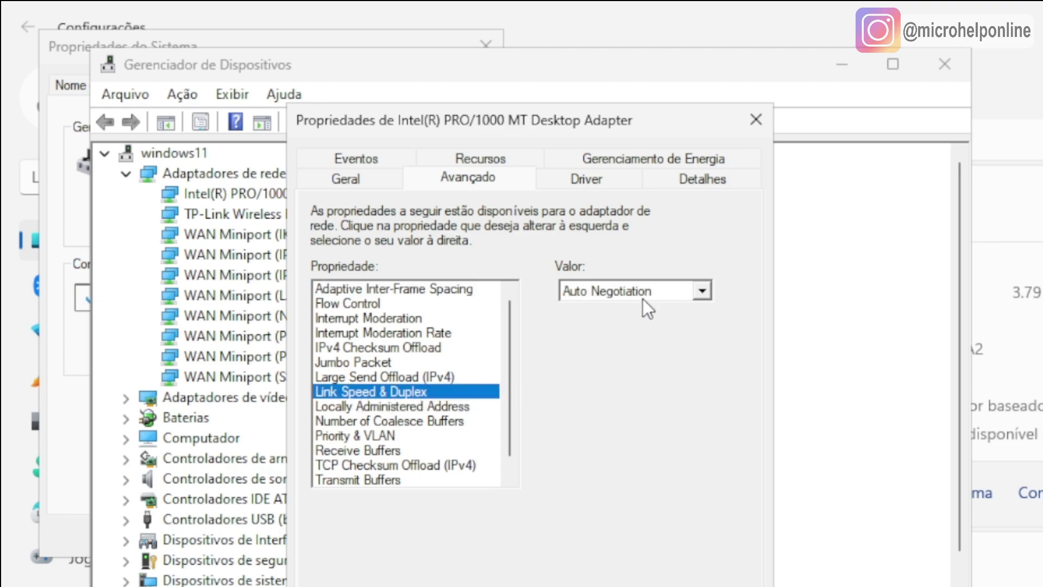
pyautogui.click(702, 292)
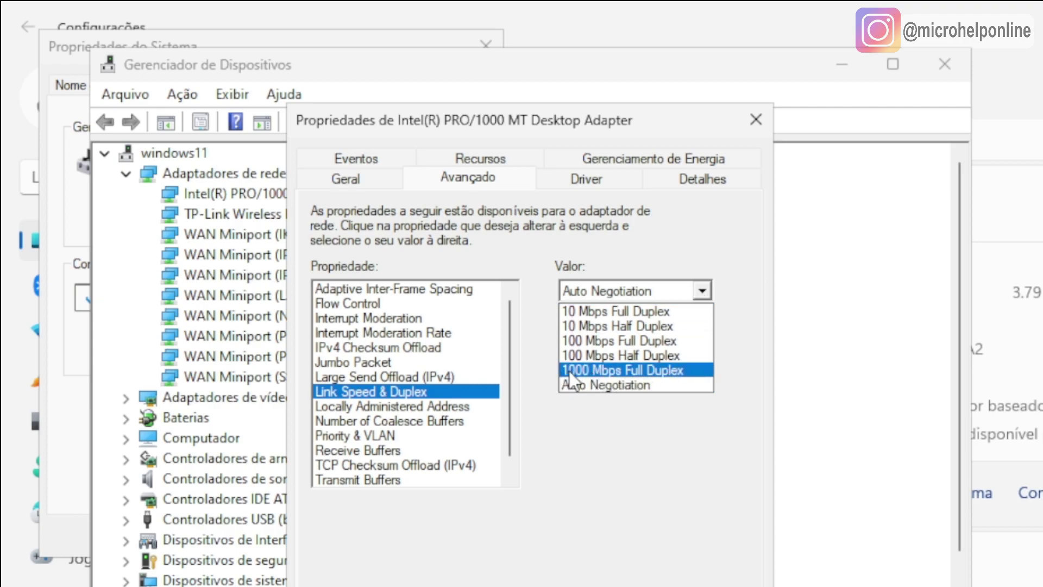
pyautogui.click(620, 369)
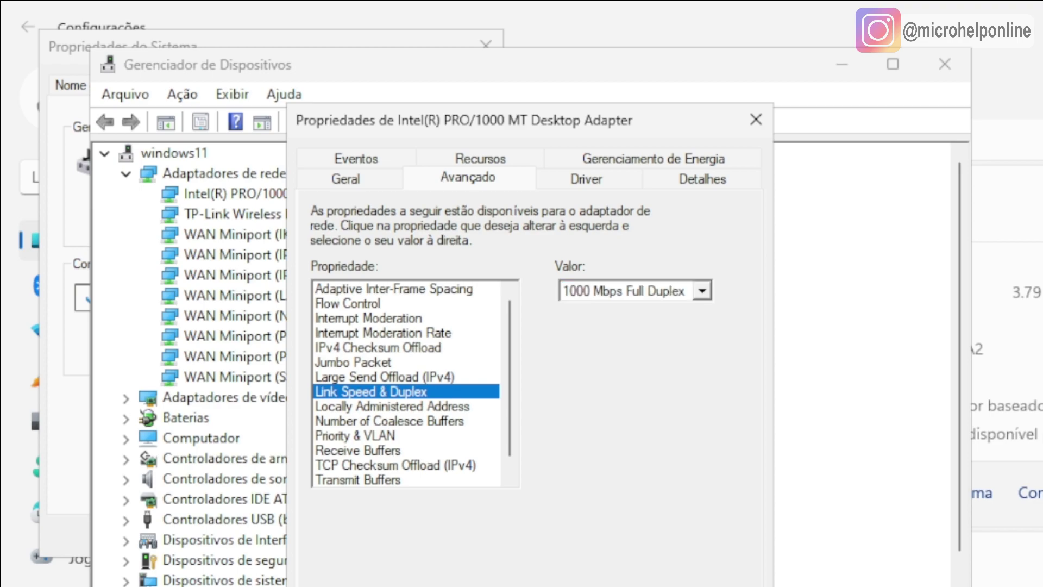
pyautogui.press('Return')
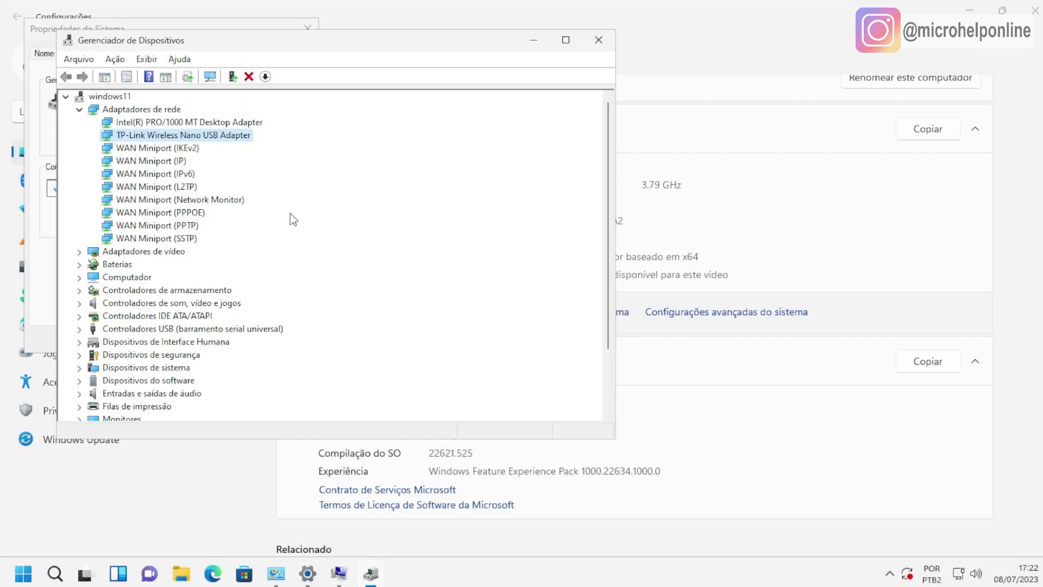
# Stop the computer from turning off the TP-Link Wireless Nano USB Adapter to save energy and confirm its properties
pyautogui.doubleClick(197, 135)
pyautogui.click(422, 102)
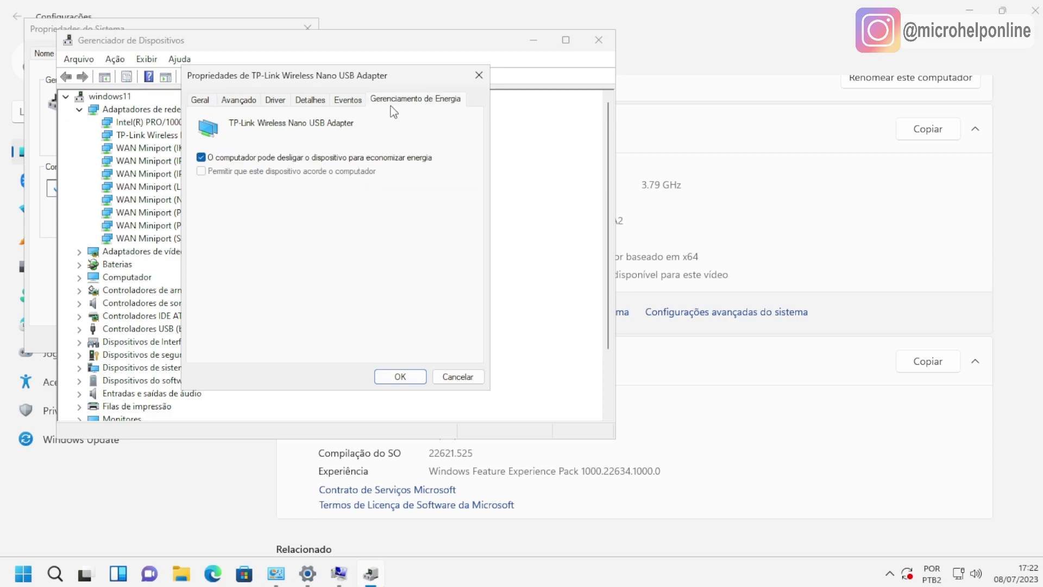
pyautogui.click(292, 158)
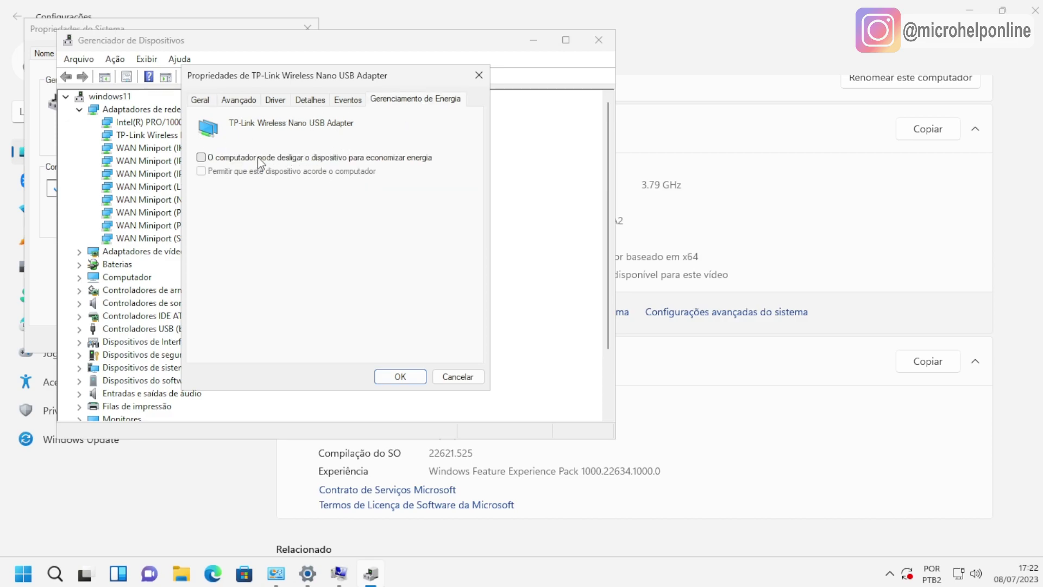
pyautogui.click(399, 376)
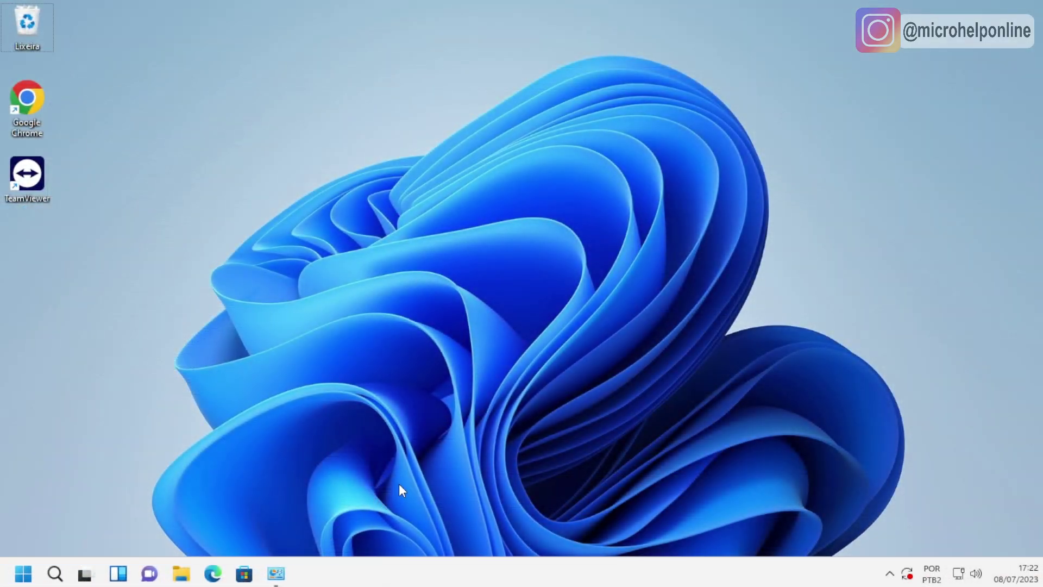
# Open the Control Panel by running the control command
pyautogui.press('super+r')
pyautogui.write('control')
pyautogui.press('Return')
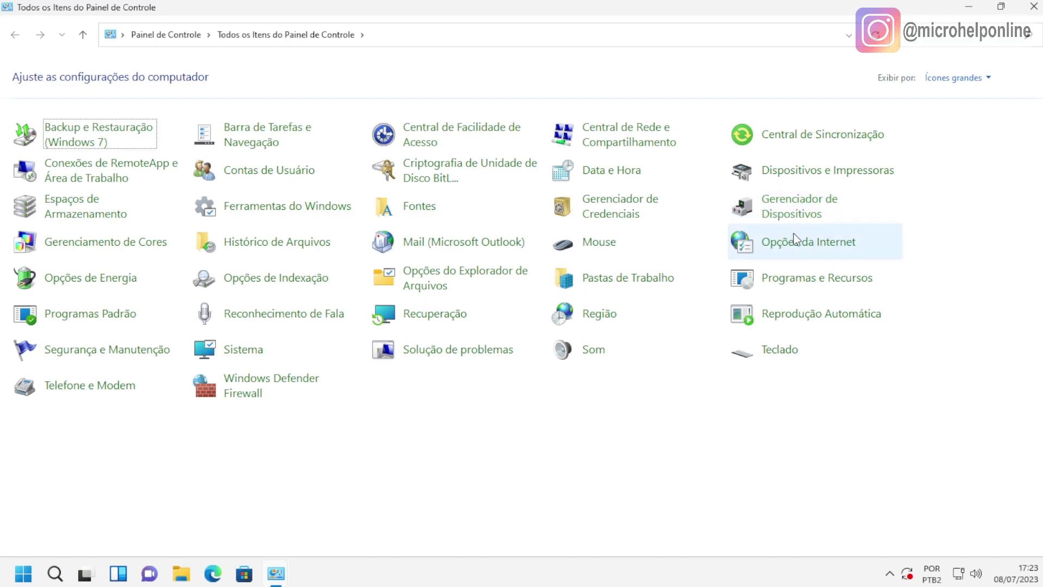
# Switch the Control Panel view to Categoria and back to Ícones grandes
pyautogui.click(964, 80)
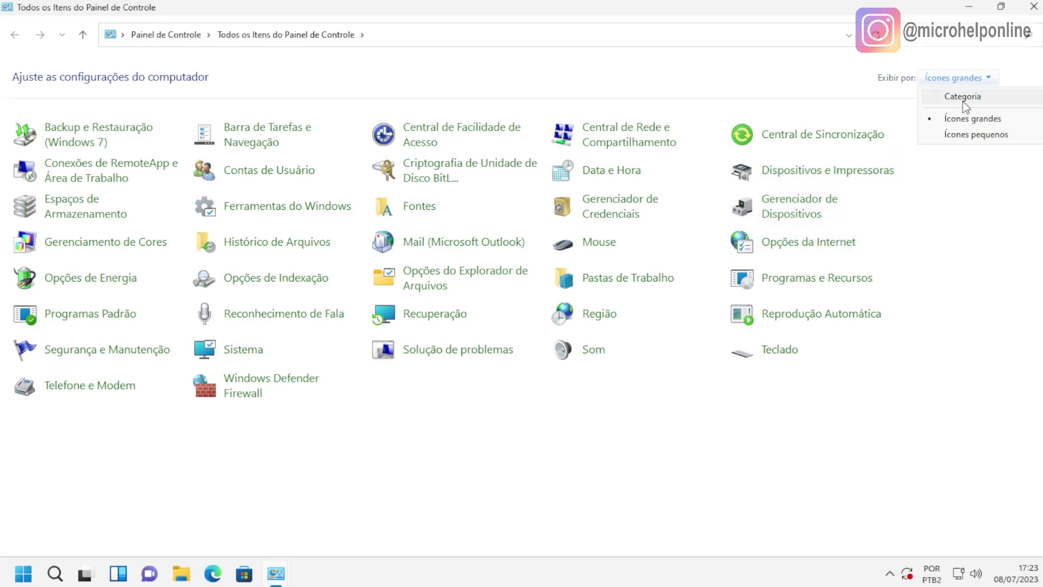
pyautogui.click(963, 101)
pyautogui.click(764, 80)
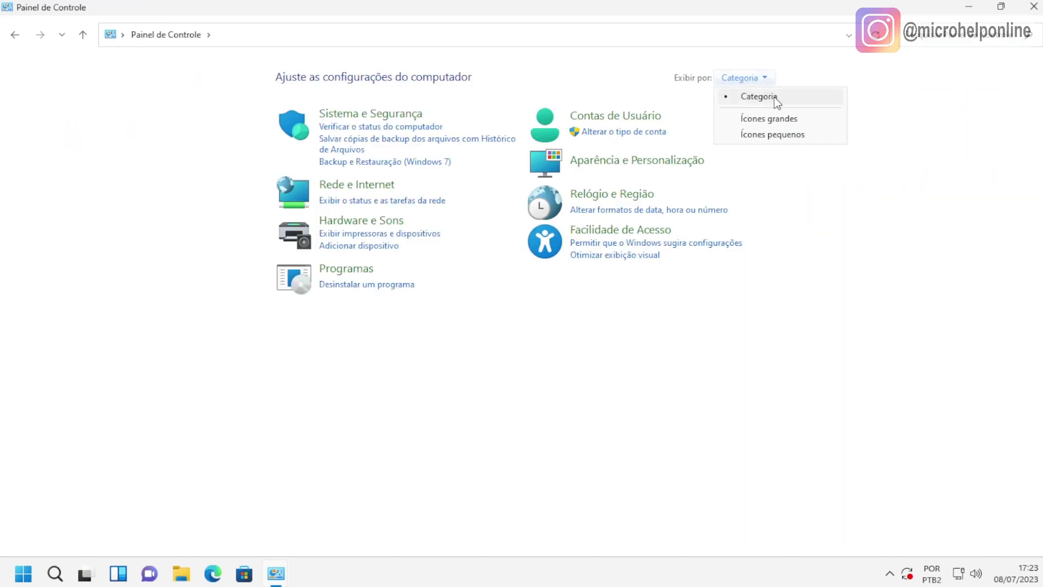
pyautogui.click(806, 119)
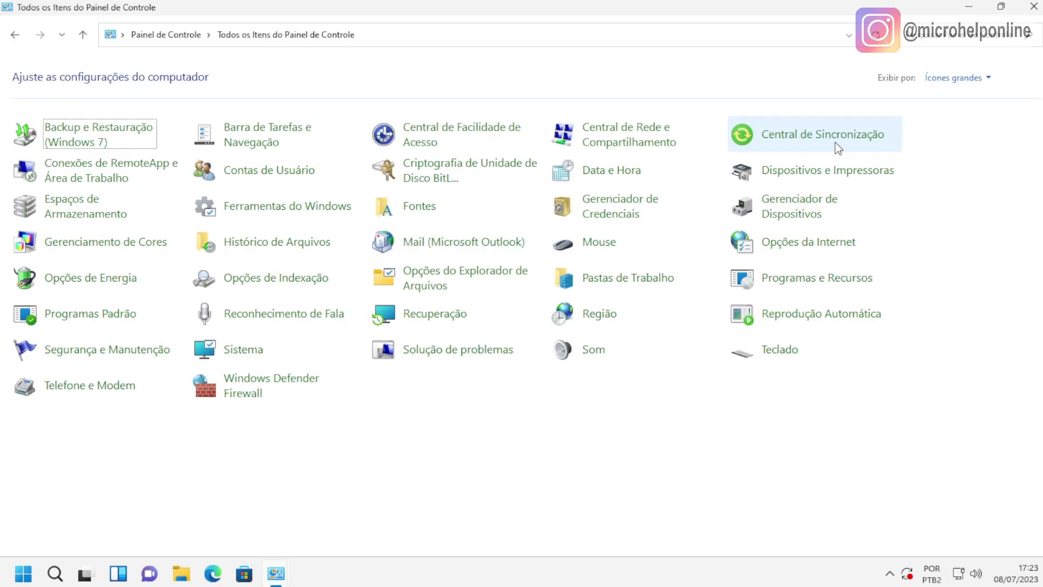
# Open the advanced power settings of the active Desempenho Máximo plan in Opções de Energia
pyautogui.click(119, 283)
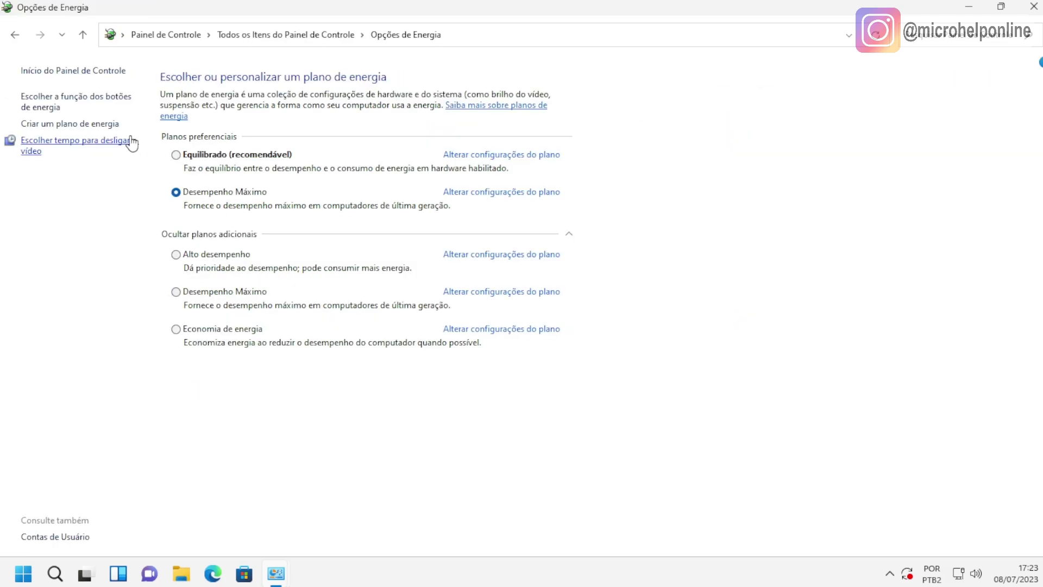
pyautogui.click(507, 193)
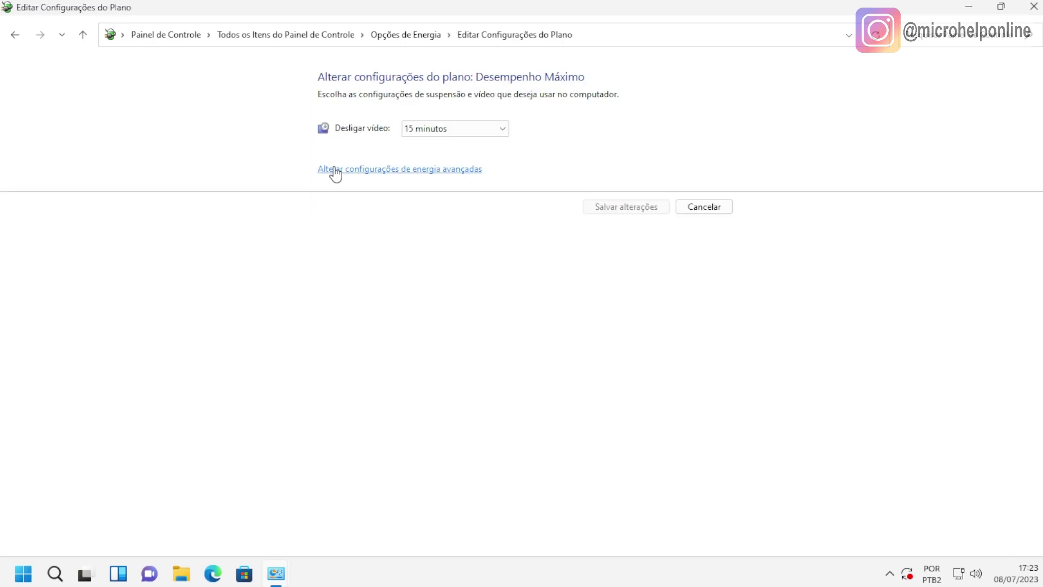
pyautogui.click(459, 173)
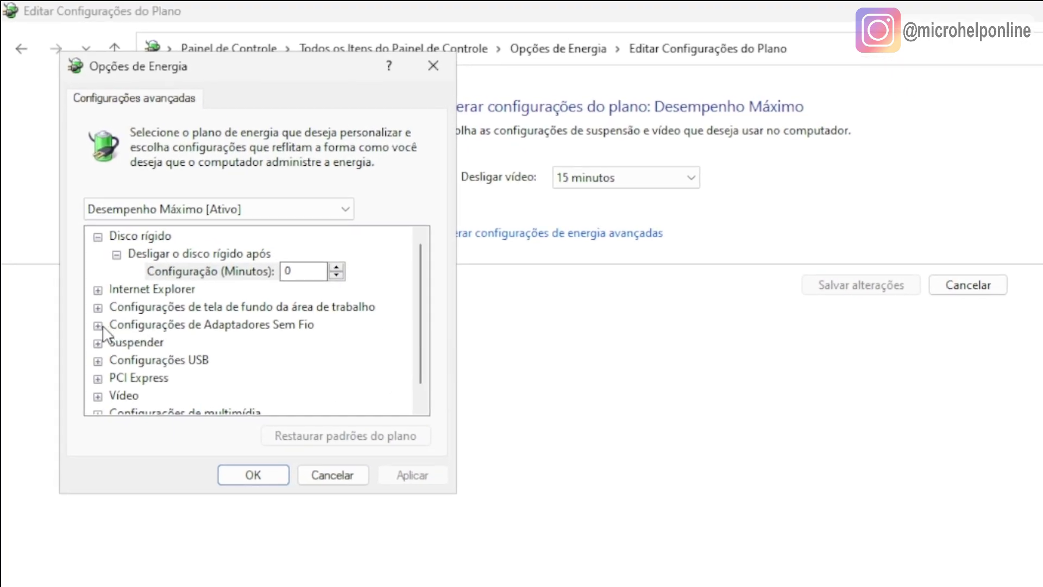
# Set the wireless adapters' Modo de economia de energia to Desempenho Máximo, confirm, and close the power plan window
pyautogui.click(99, 325)
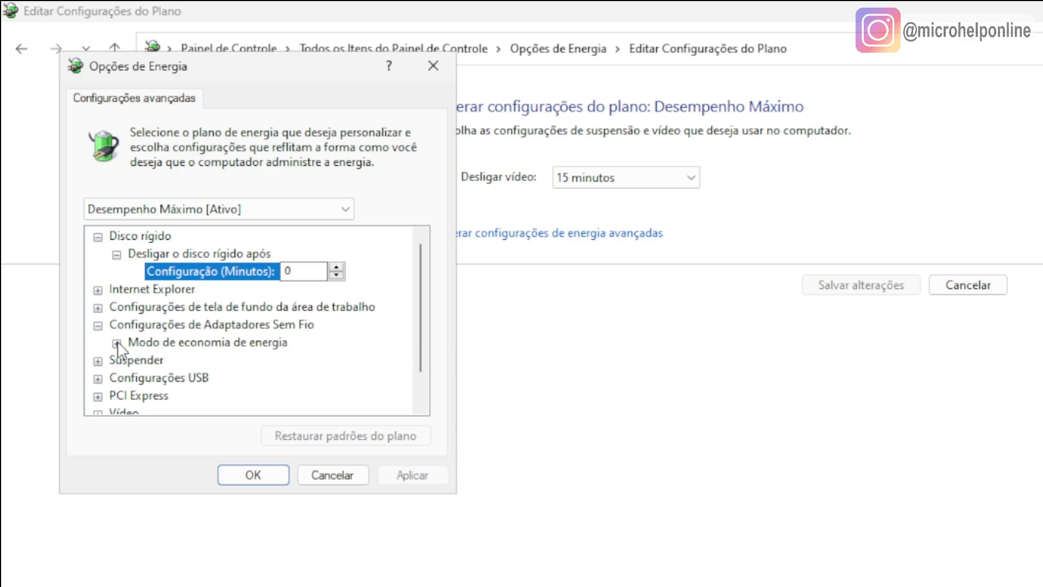
pyautogui.click(116, 343)
pyautogui.click(297, 360)
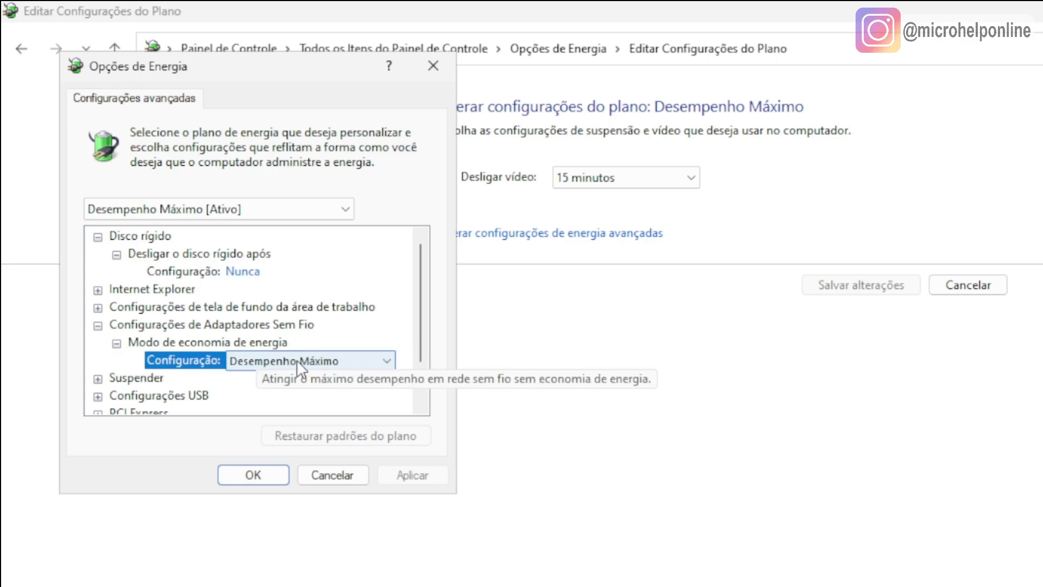
pyautogui.click(273, 362)
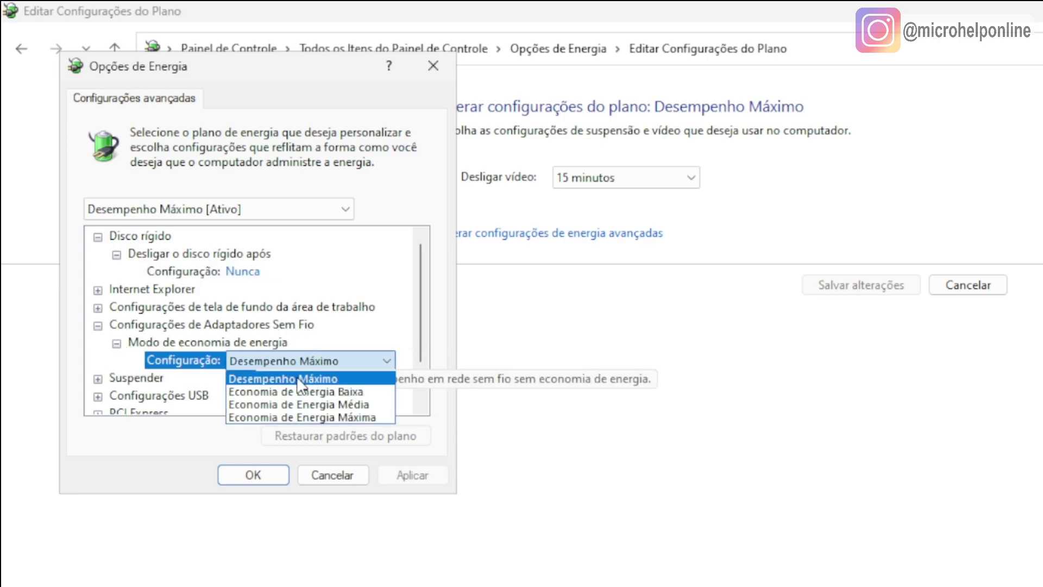
pyautogui.click(337, 379)
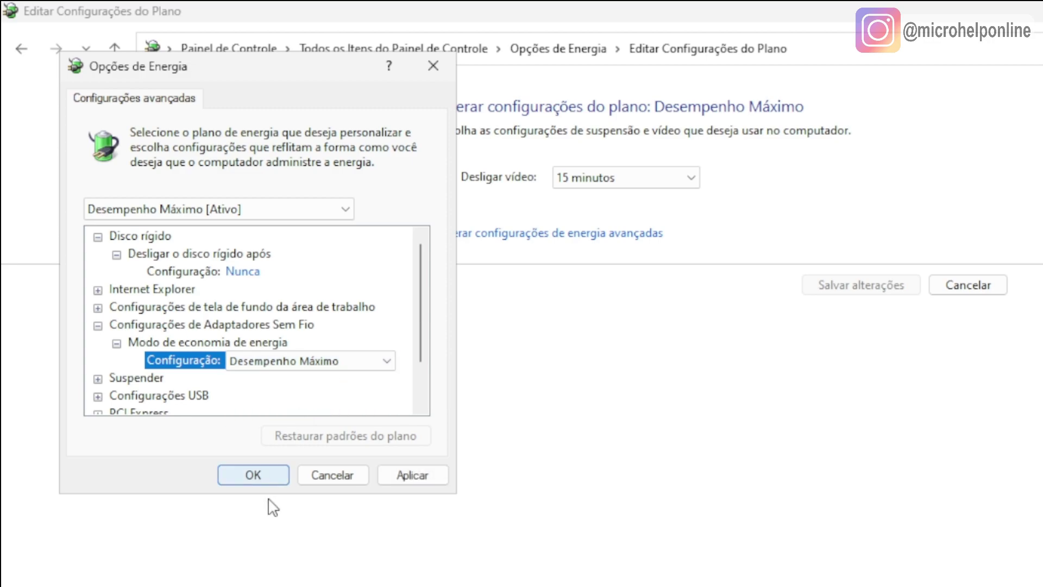
pyautogui.click(253, 473)
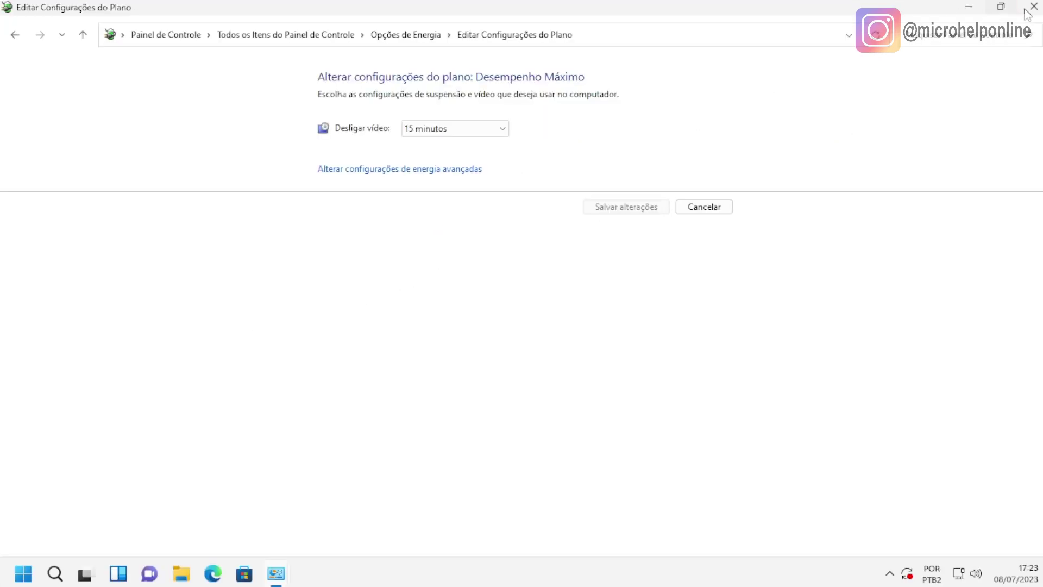
pyautogui.click(1030, 14)
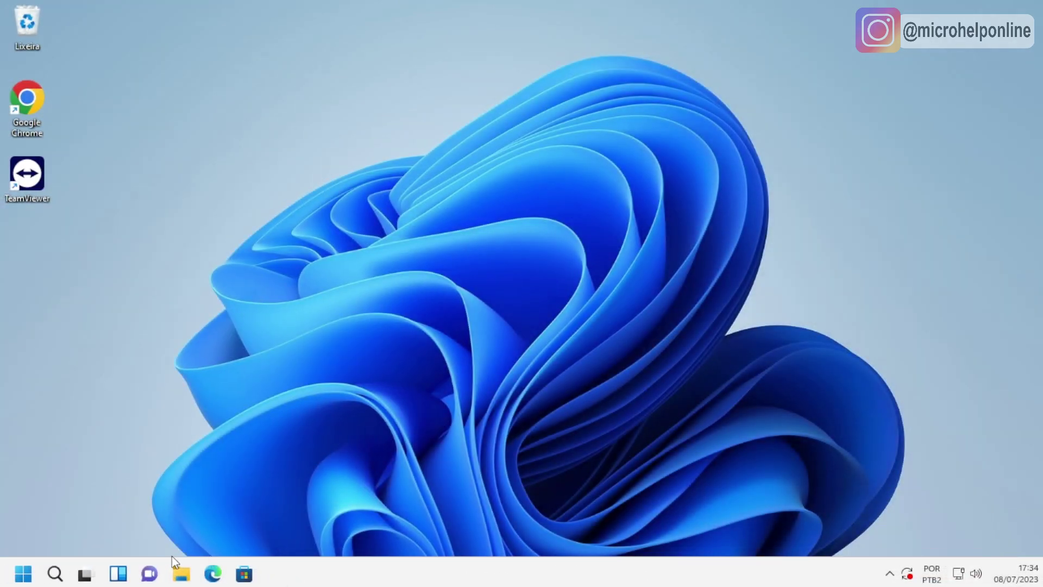
# Check the Permitir downloads de outros computadores setting in Windows Update's Otimização de Entrega advanced options and close Configurações
pyautogui.click(19, 577)
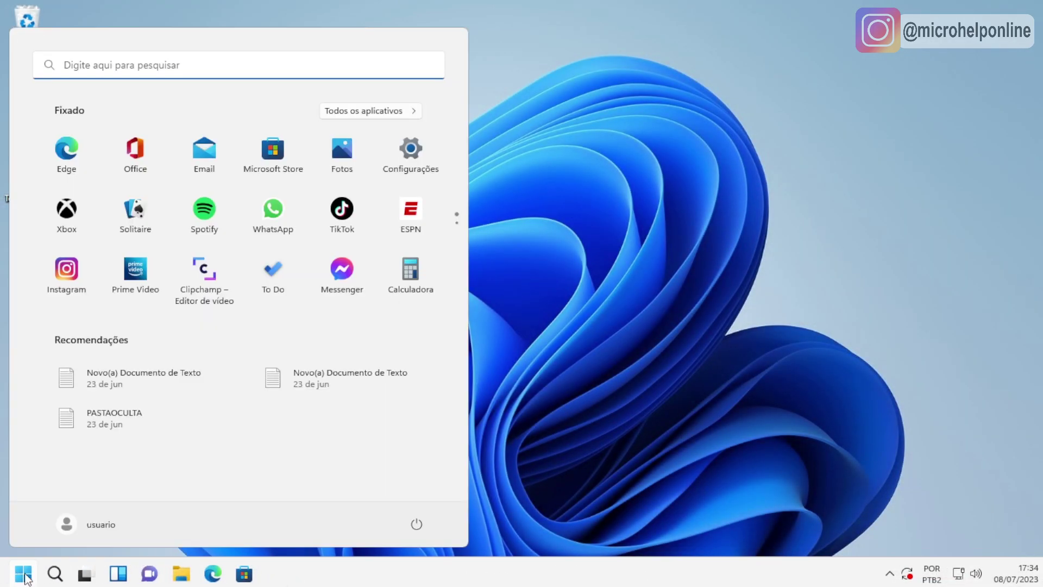
pyautogui.click(427, 143)
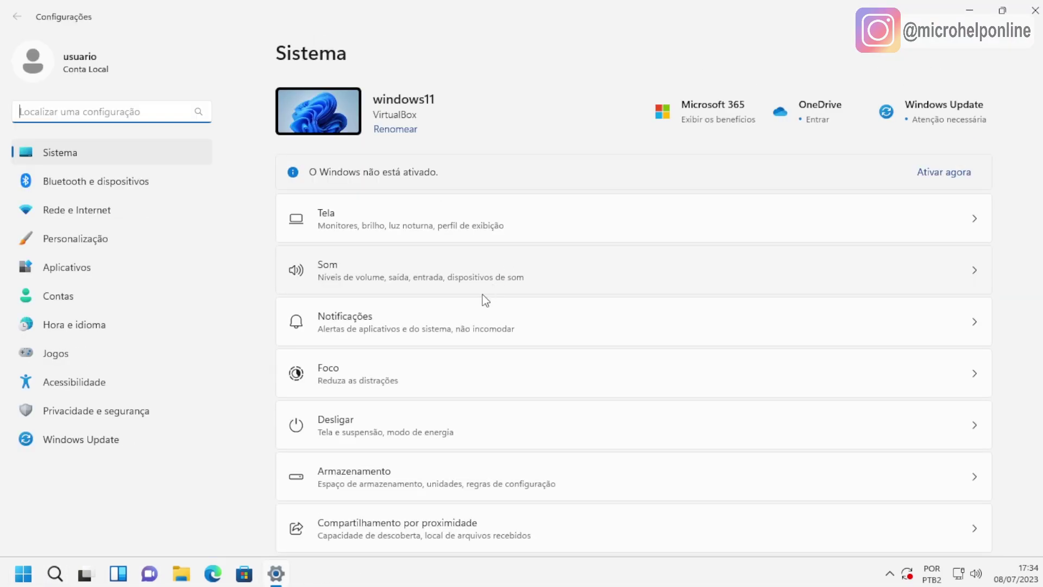
pyautogui.click(128, 442)
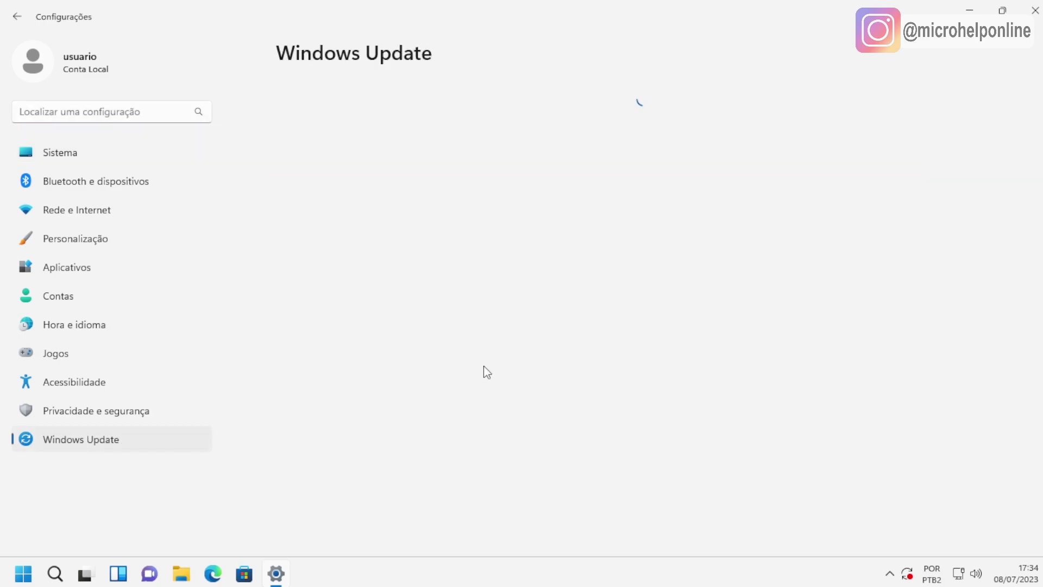
pyautogui.click(434, 370)
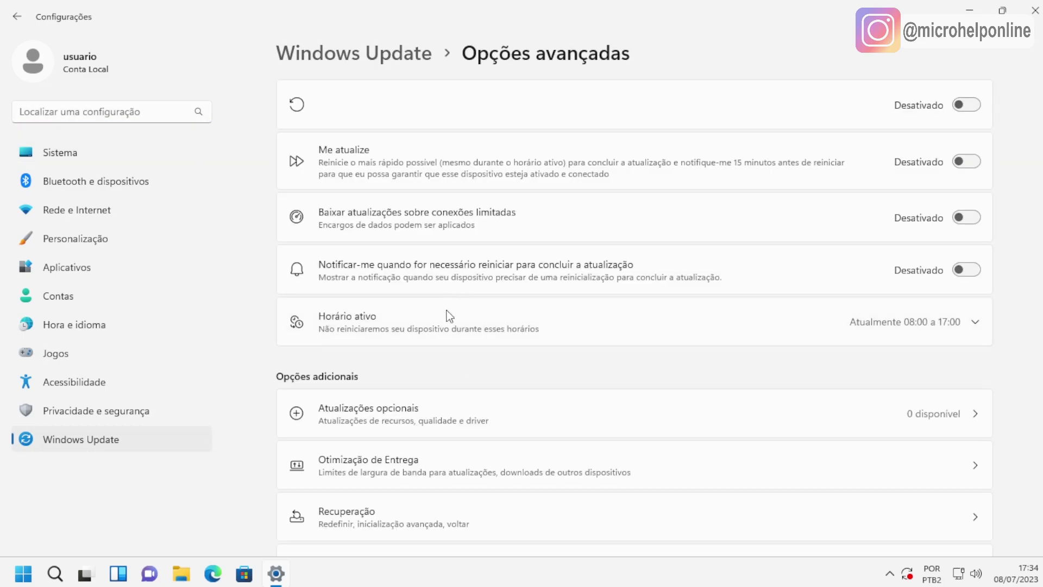
pyautogui.click(376, 471)
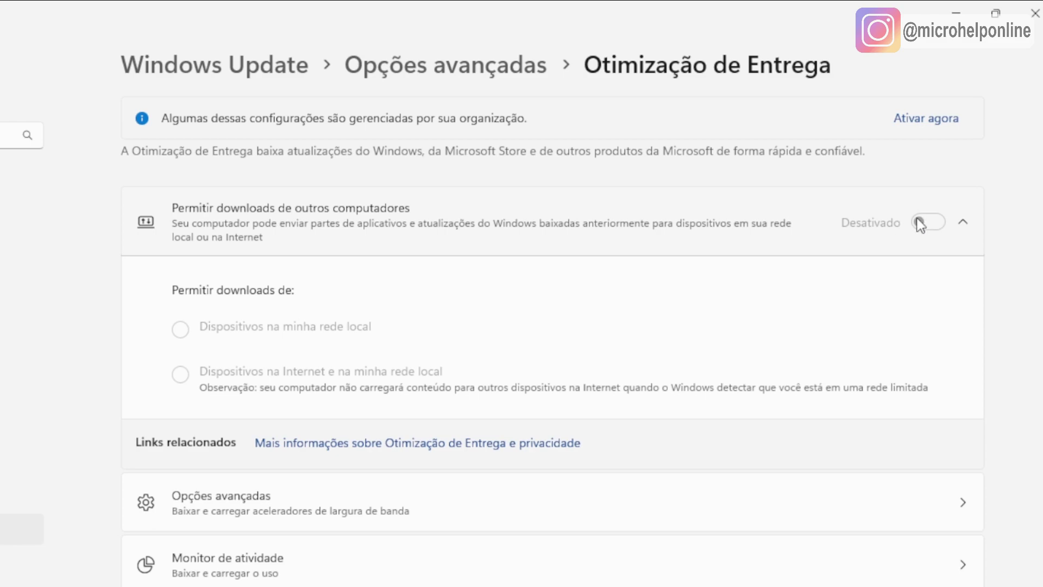
pyautogui.click(1032, 16)
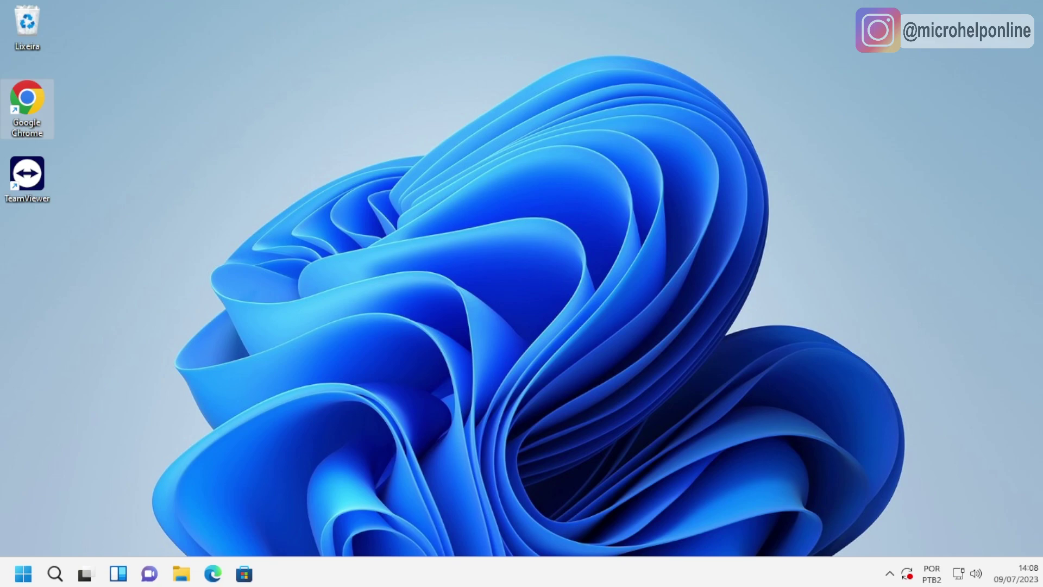
# Search Google in Chrome for "shut o&o" and open the O&O ShutUp10++ page on oo-software.com
pyautogui.doubleClick(29, 109)
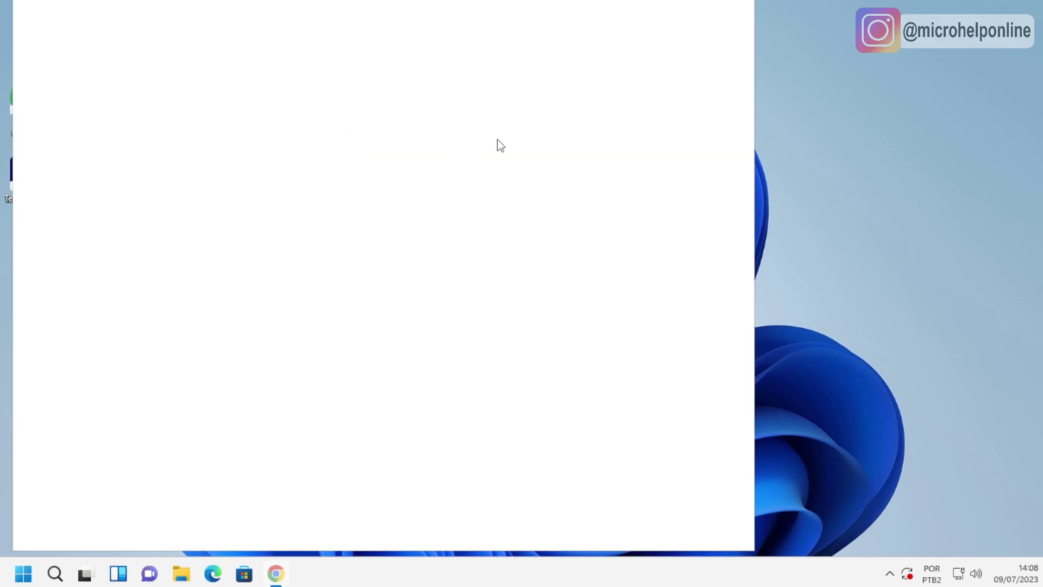
pyautogui.write('sh')
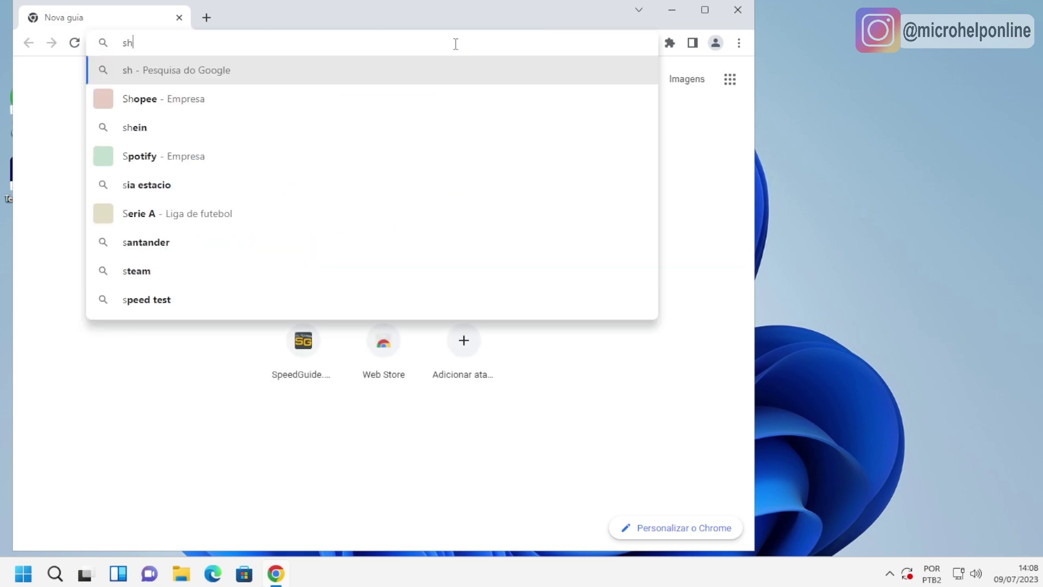
pyautogui.write('ut o')
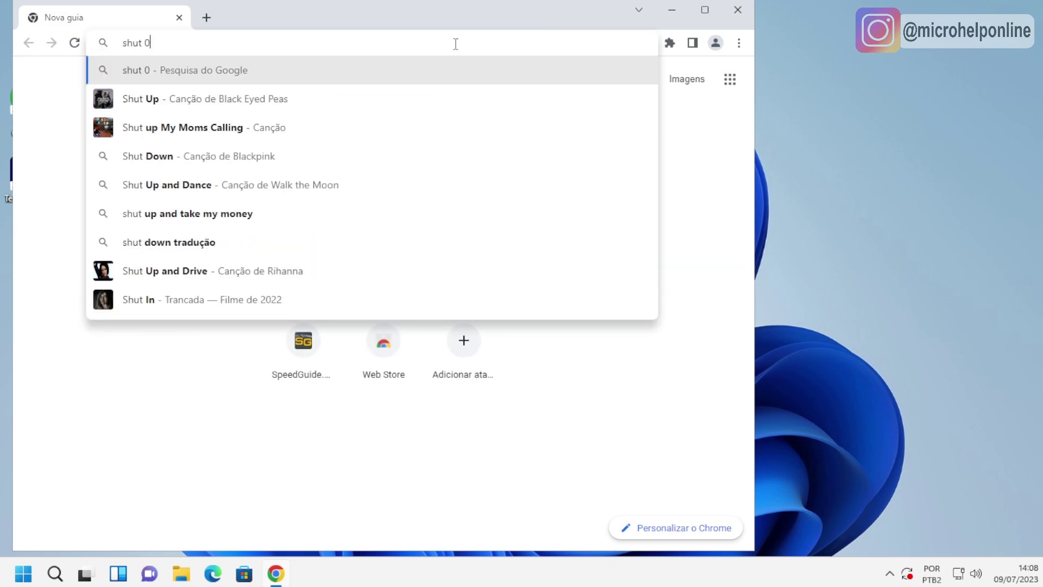
pyautogui.write('&o')
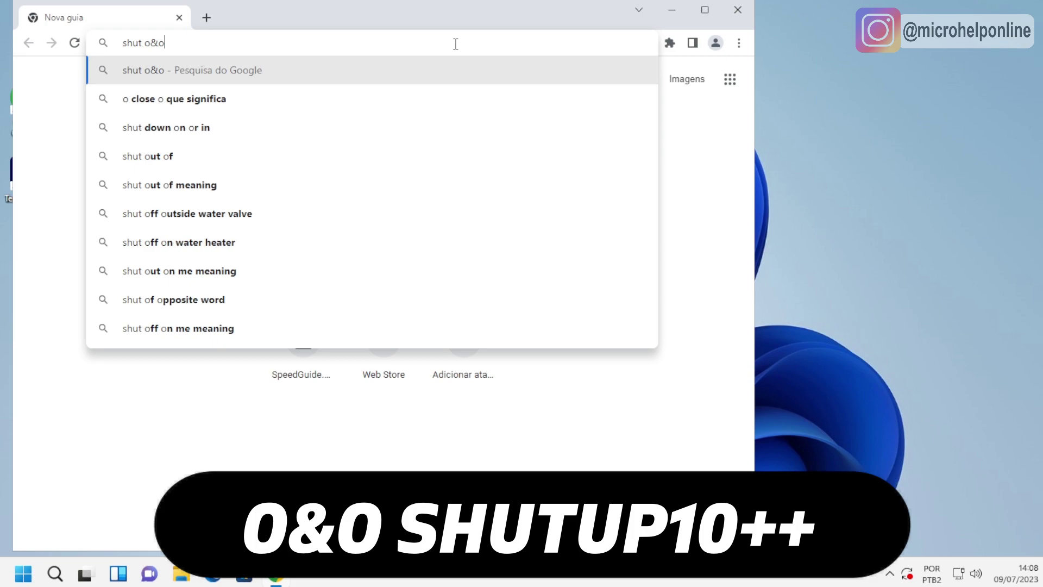
pyautogui.press('Return')
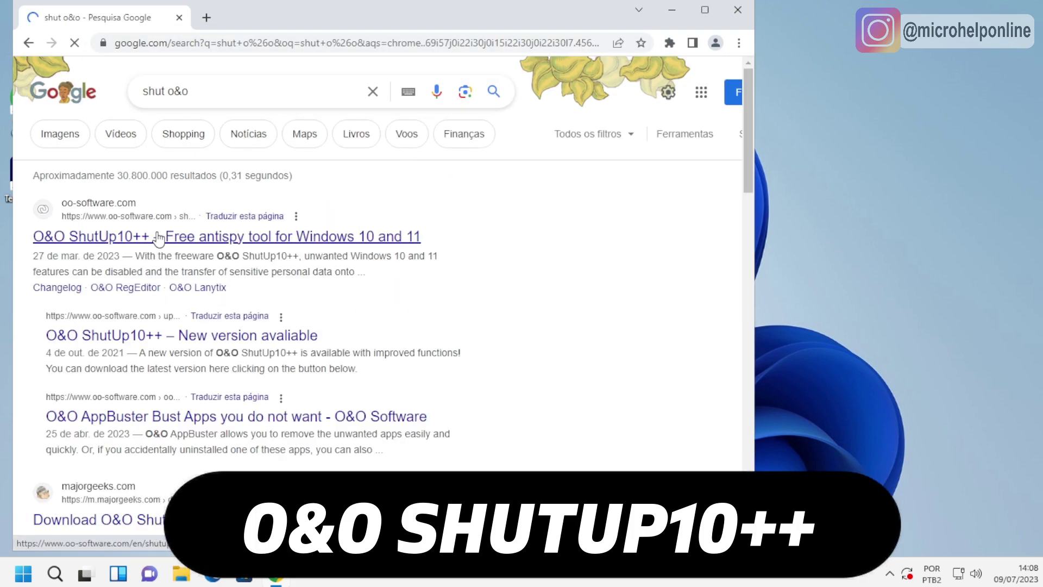
pyautogui.click(130, 239)
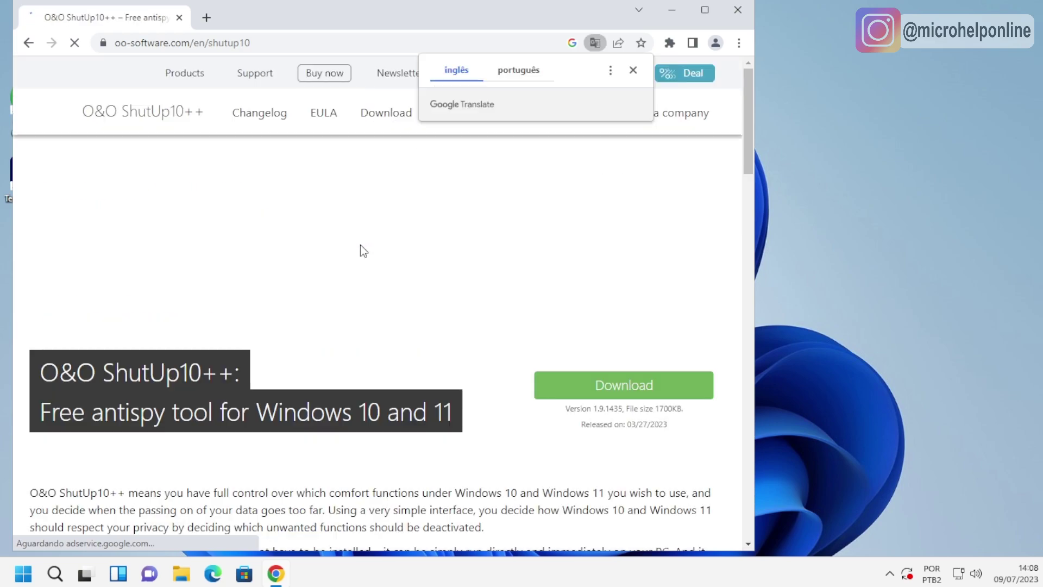
# Download O&O ShutUp10++ and run OOSU10.exe, allowing it to make changes to the device
pyautogui.scroll(-2, 565, 308)
pyautogui.click(571, 241)
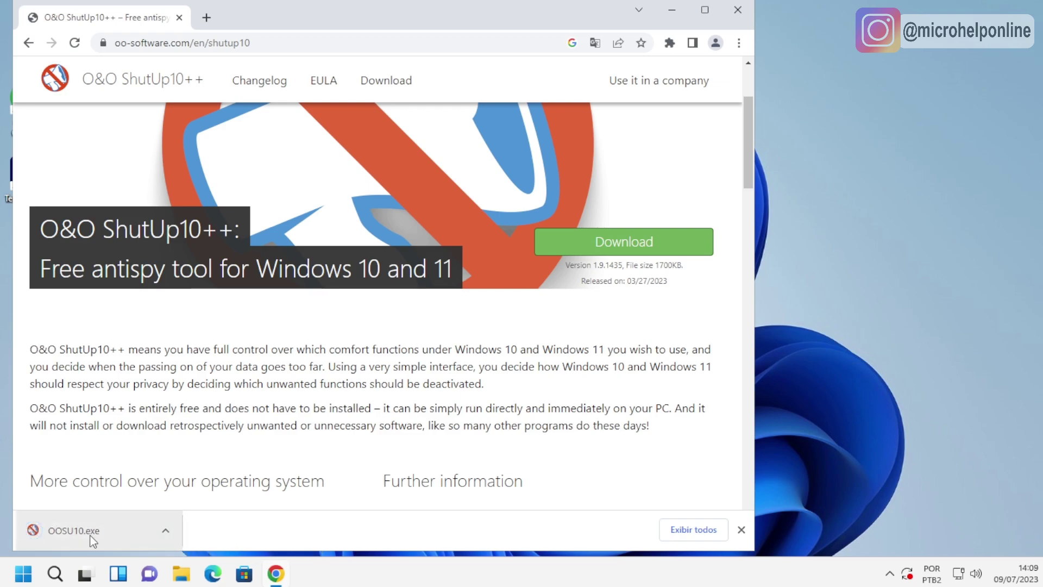
pyautogui.click(100, 533)
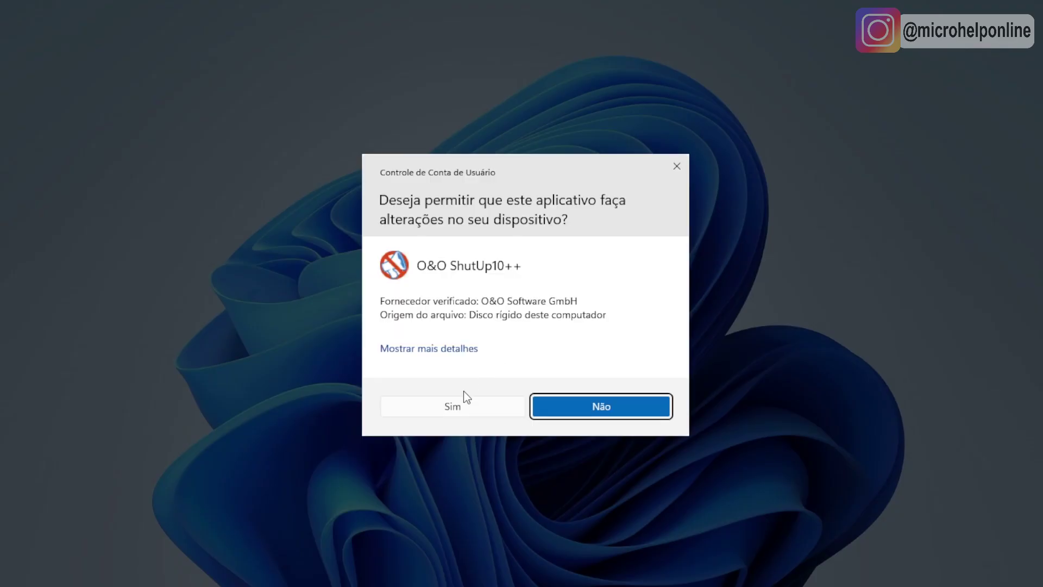
pyautogui.click(466, 400)
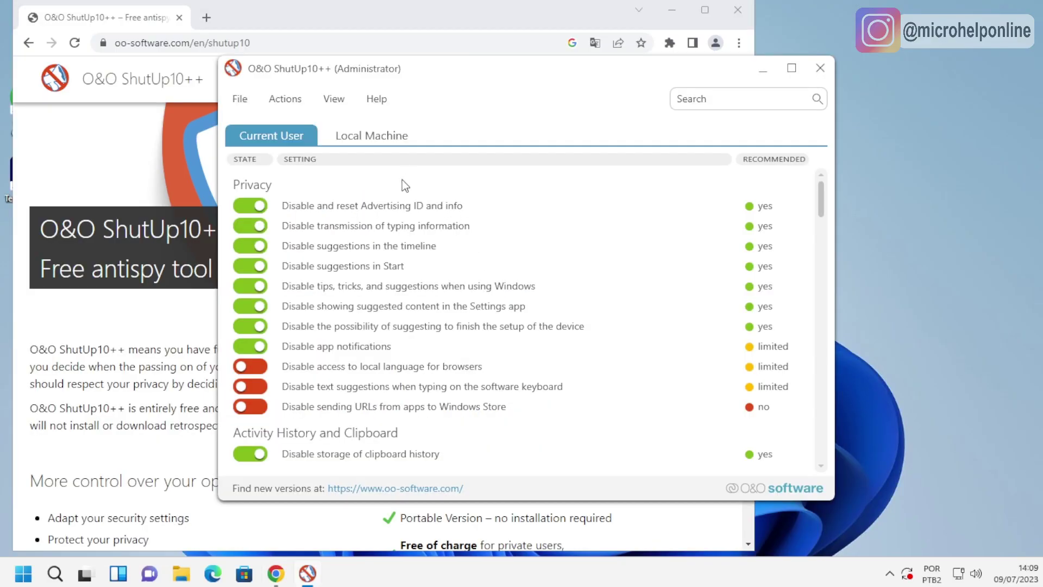
# Apply only the recommended settings in O&O ShutUp10++, creating a system restore point first
pyautogui.click(282, 100)
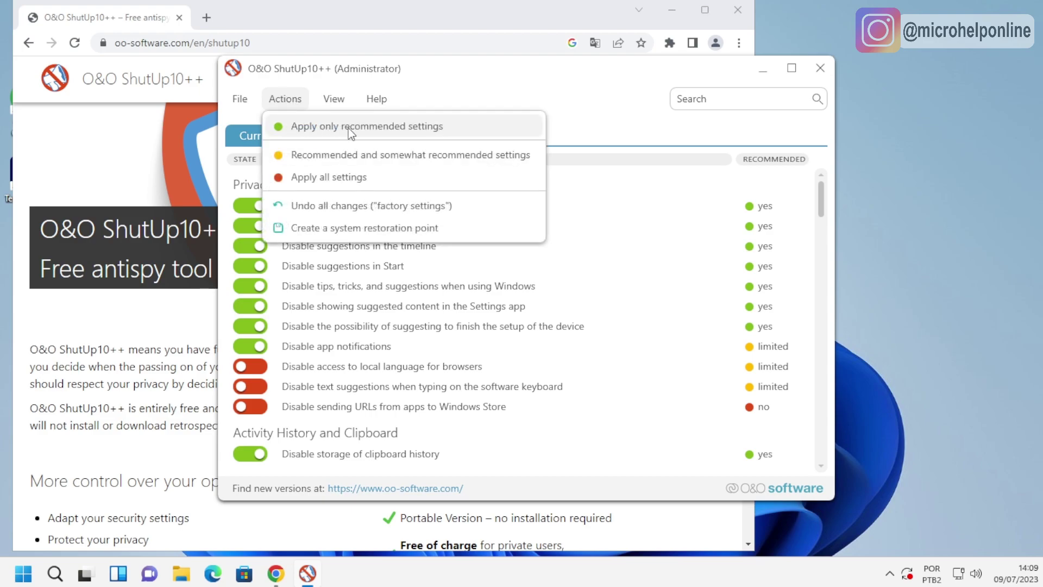
pyautogui.click(408, 128)
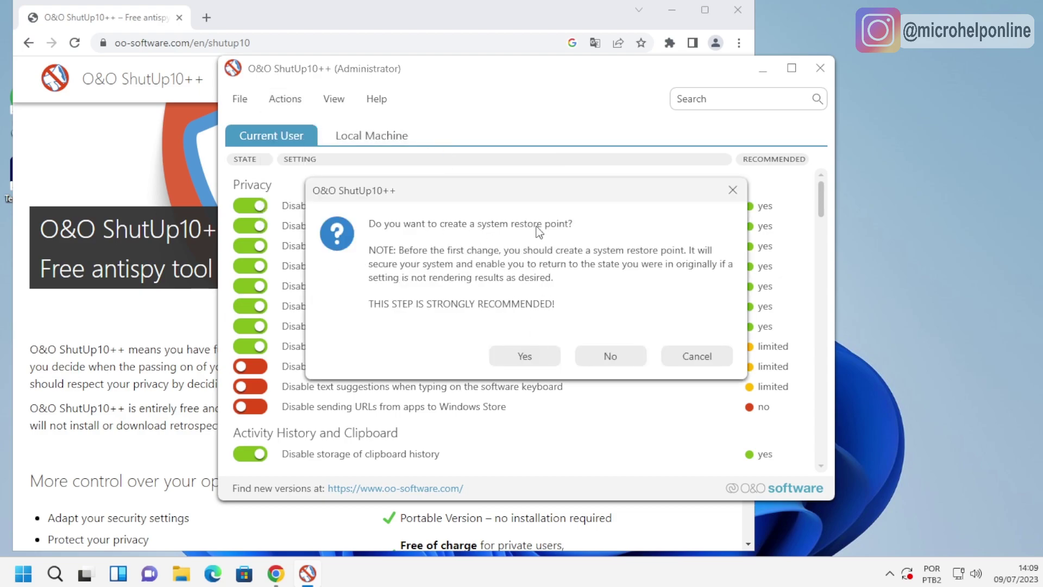
pyautogui.click(525, 356)
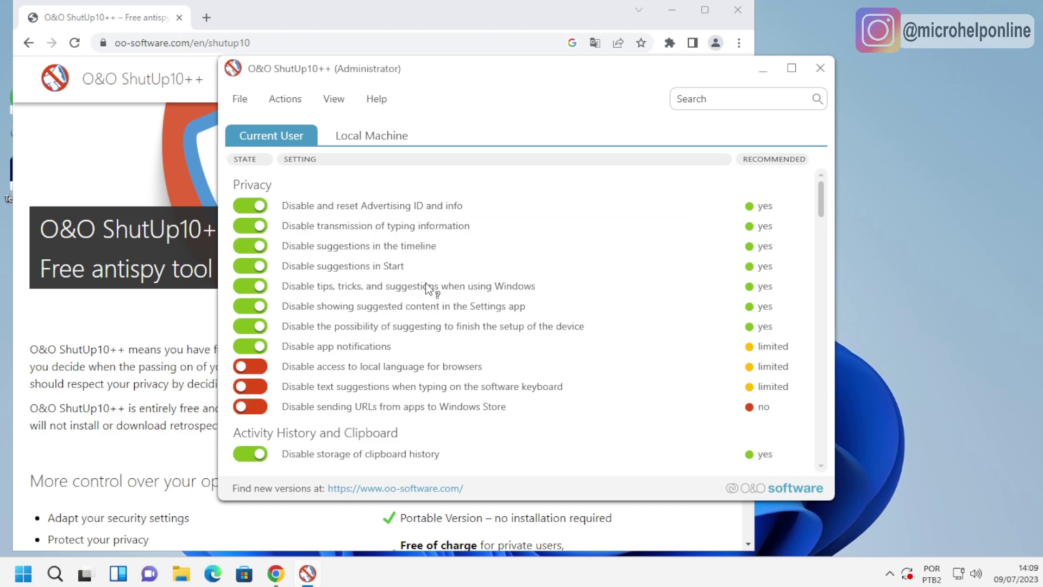
pyautogui.click(286, 99)
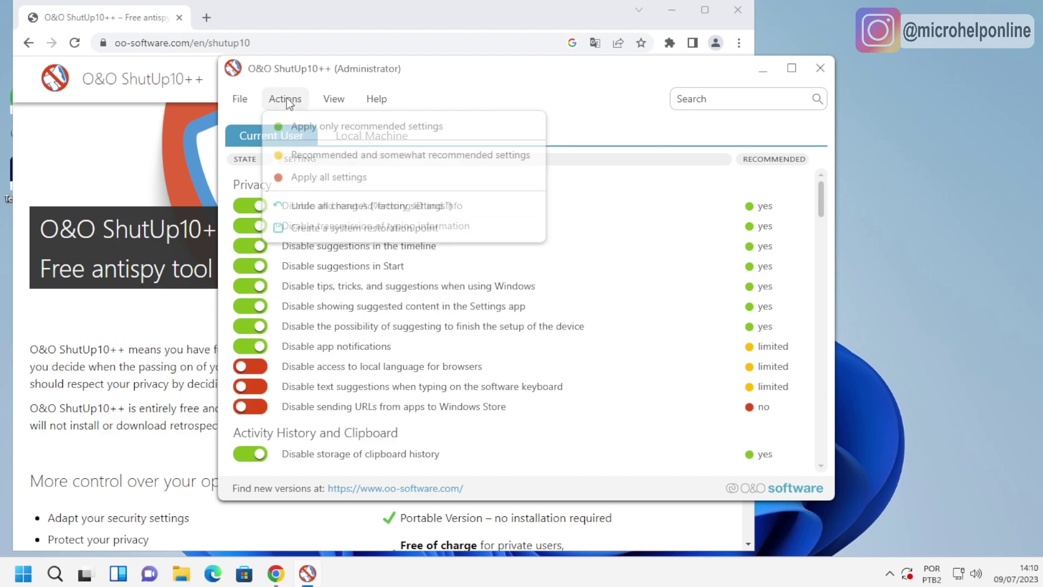
pyautogui.click(308, 129)
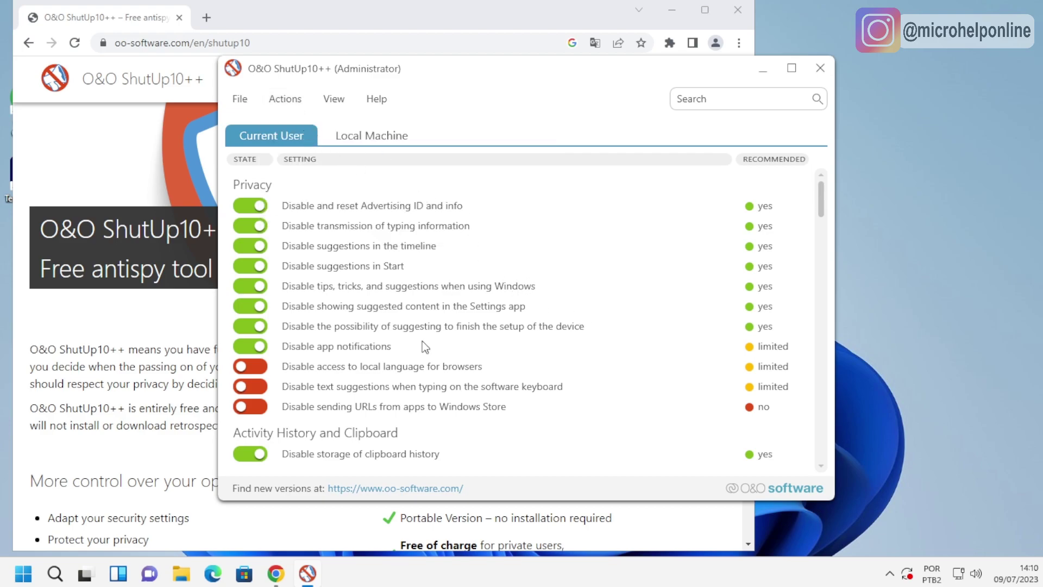
pyautogui.scroll(-5, 478, 332)
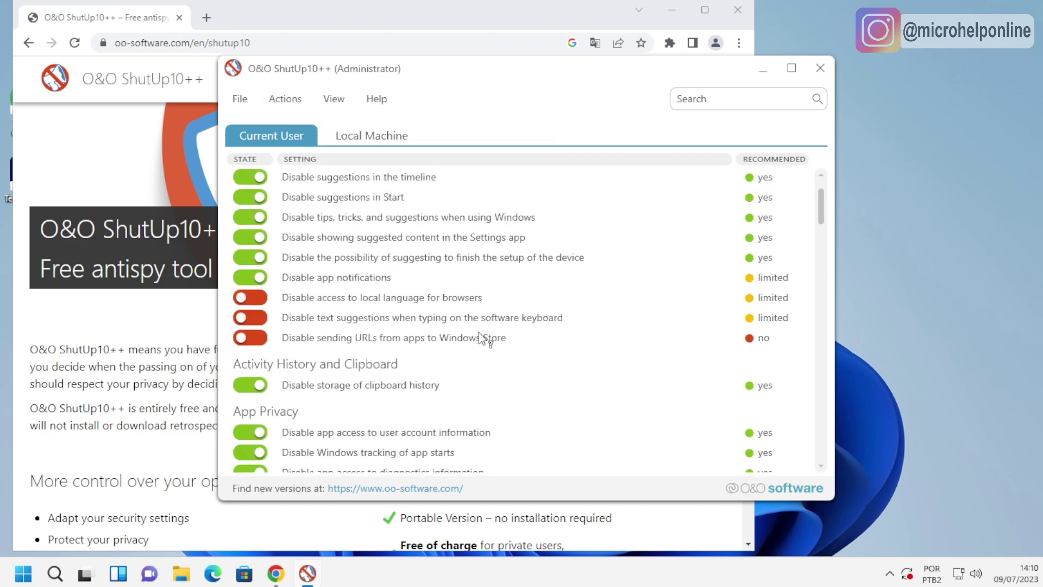
pyautogui.scroll(5, 476, 332)
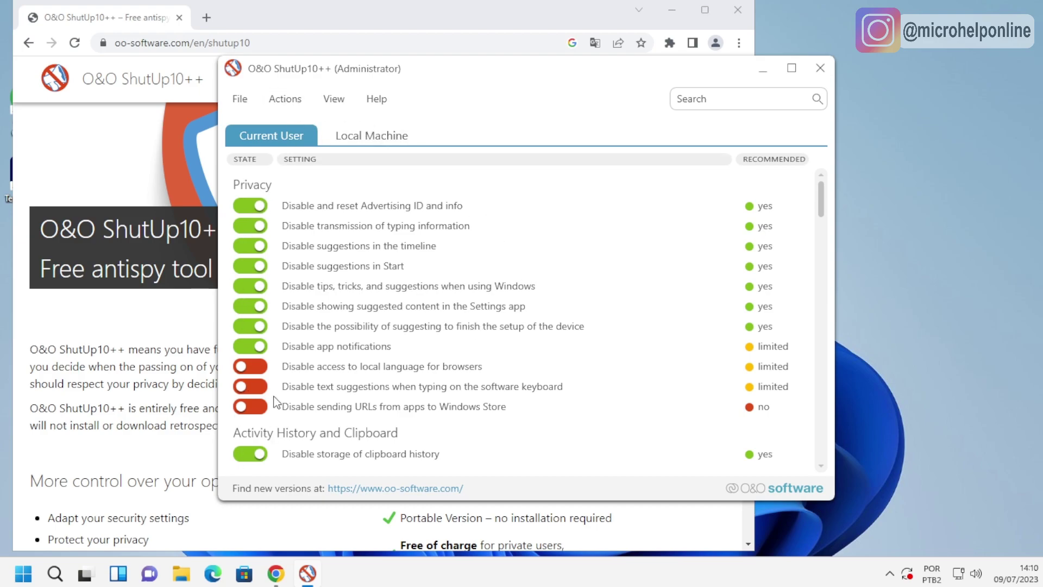
# Close O&O ShutUp10++, dismissing its exit prompt, and close the browser
pyautogui.click(825, 76)
pyautogui.click(645, 358)
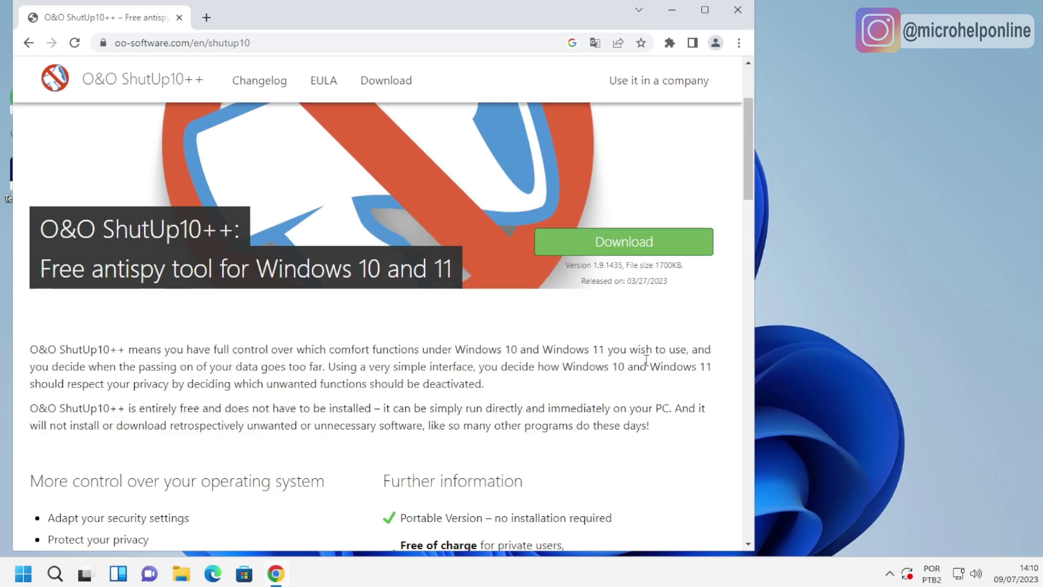
pyautogui.click(741, 14)
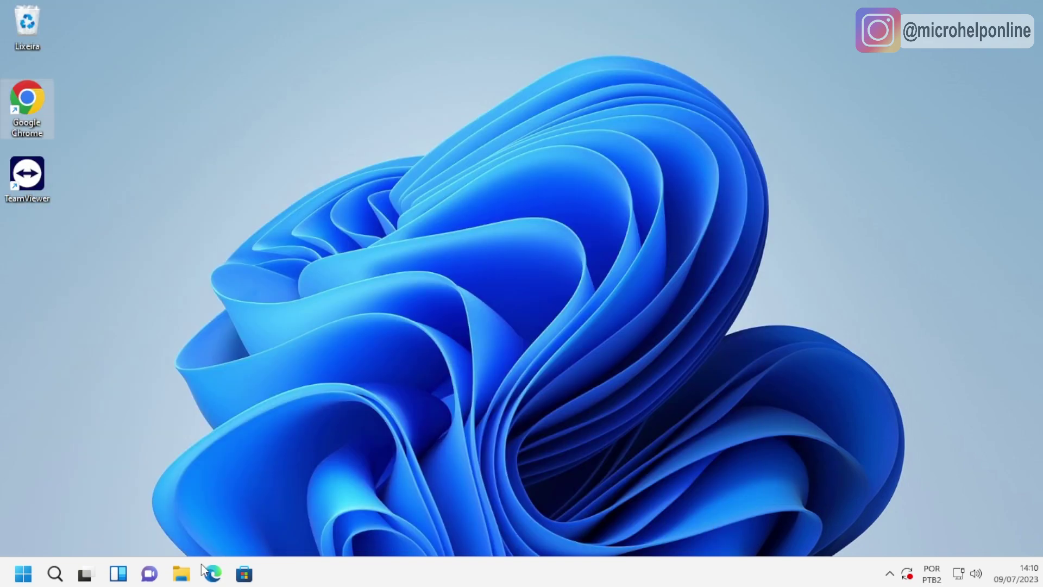
# Restart the computer
pyautogui.click(23, 573)
pyautogui.click(416, 526)
pyautogui.click(427, 492)
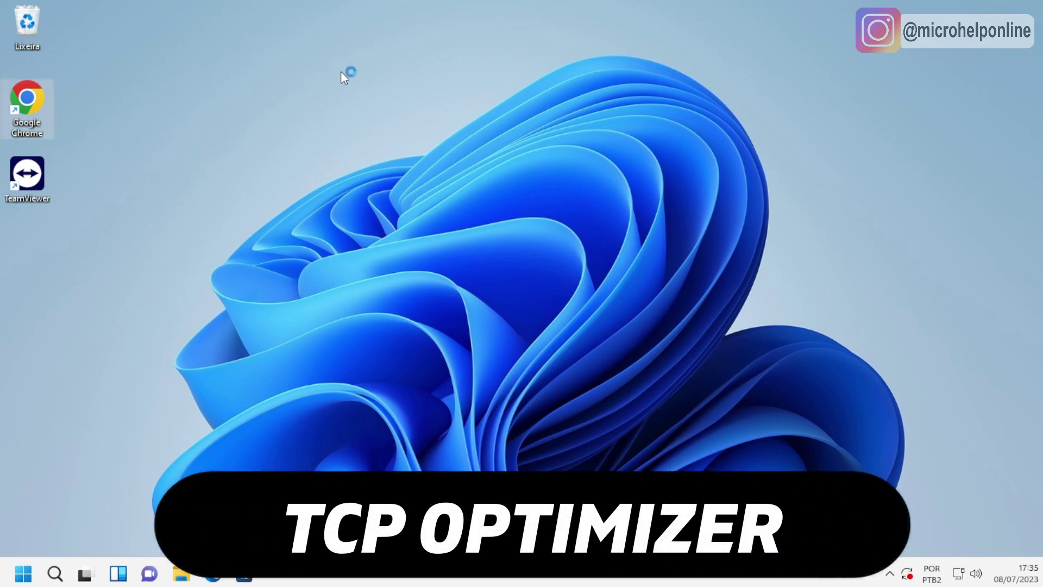
pyautogui.write('https://www.speedguide.net/downloads.php')
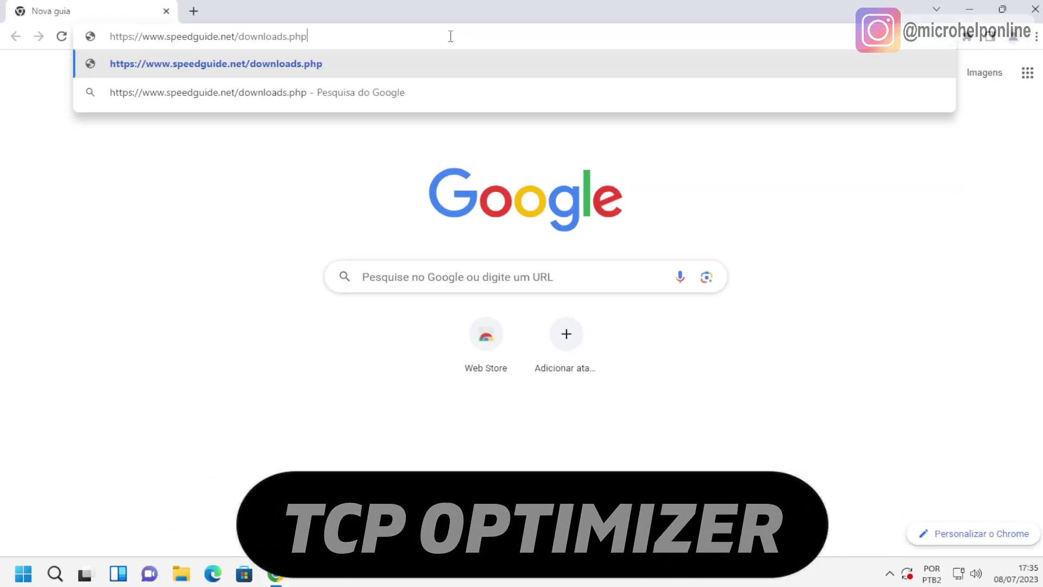
pyautogui.press('Return')
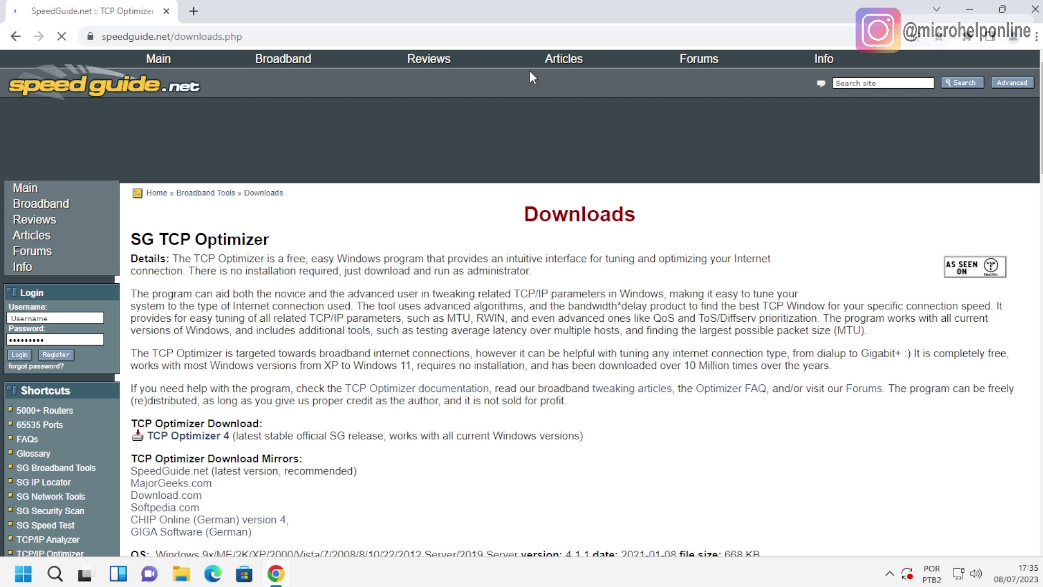
pyautogui.scroll(-3, 447, 293)
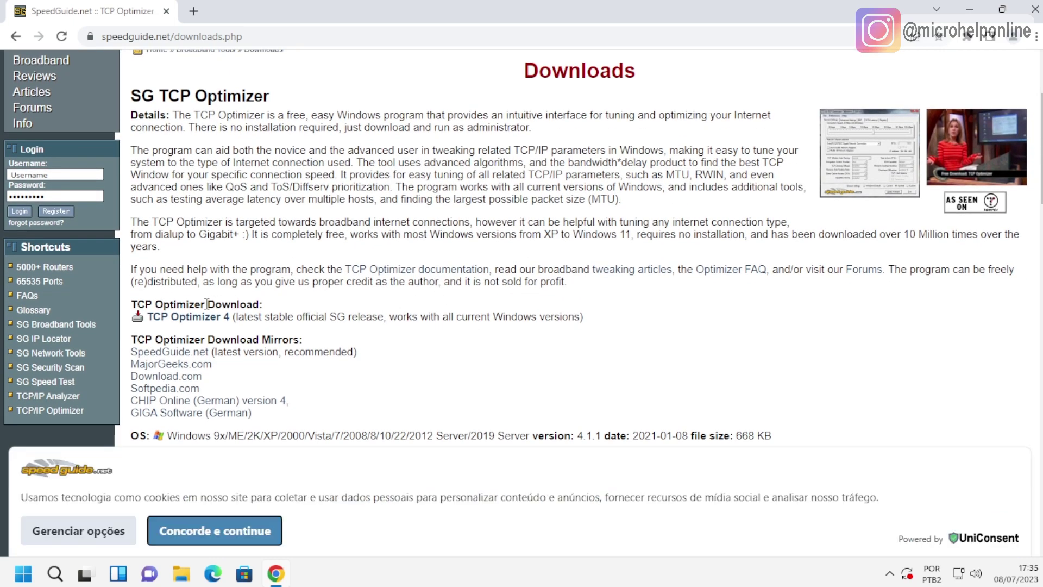
pyautogui.click(206, 316)
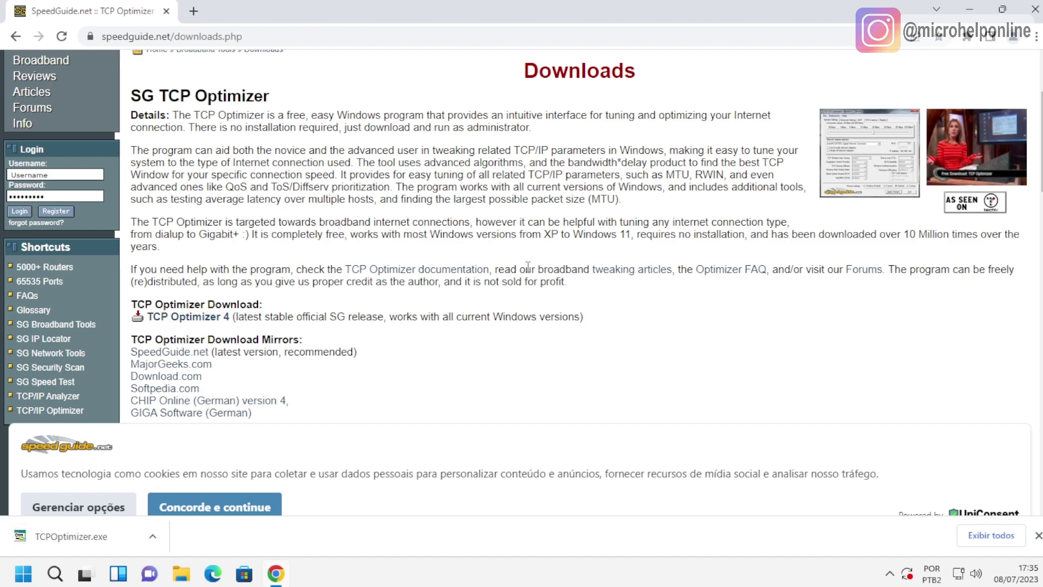
# Show the downloaded TCPOptimizer (1).exe in its folder and run it as administrator, allowing it to make changes
pyautogui.click(93, 530)
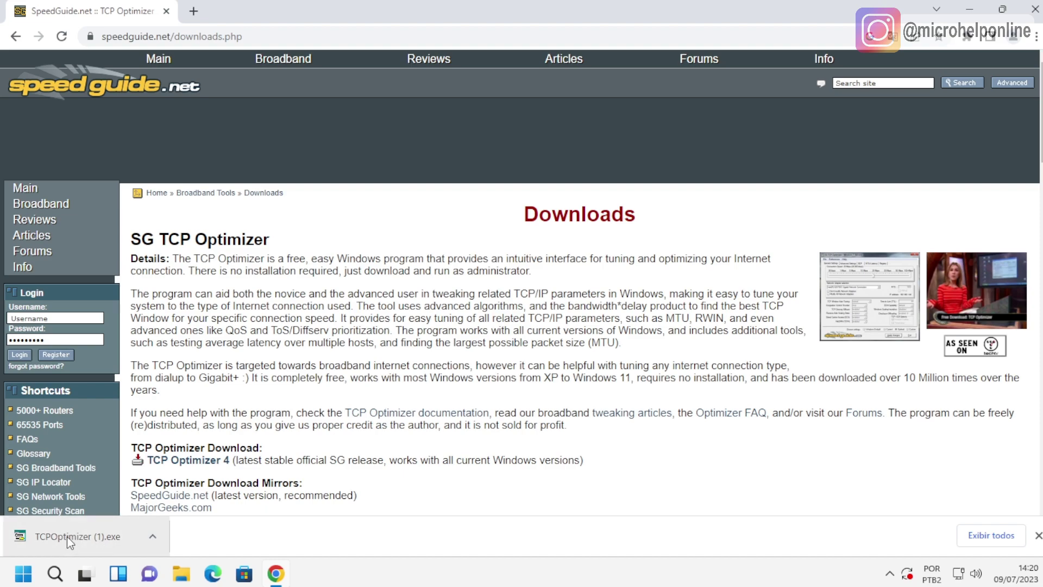
pyautogui.click(152, 536)
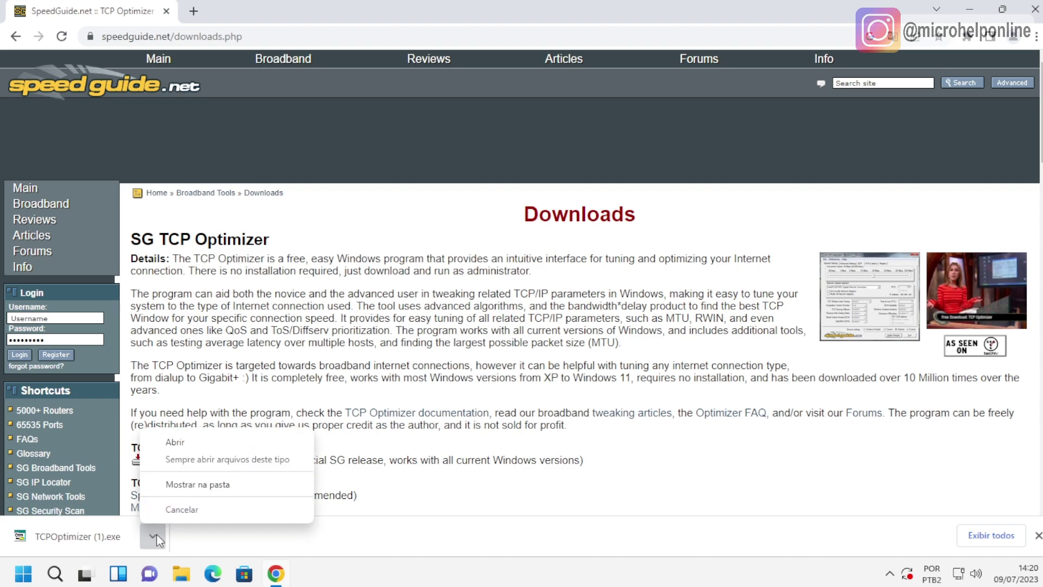
pyautogui.click(212, 485)
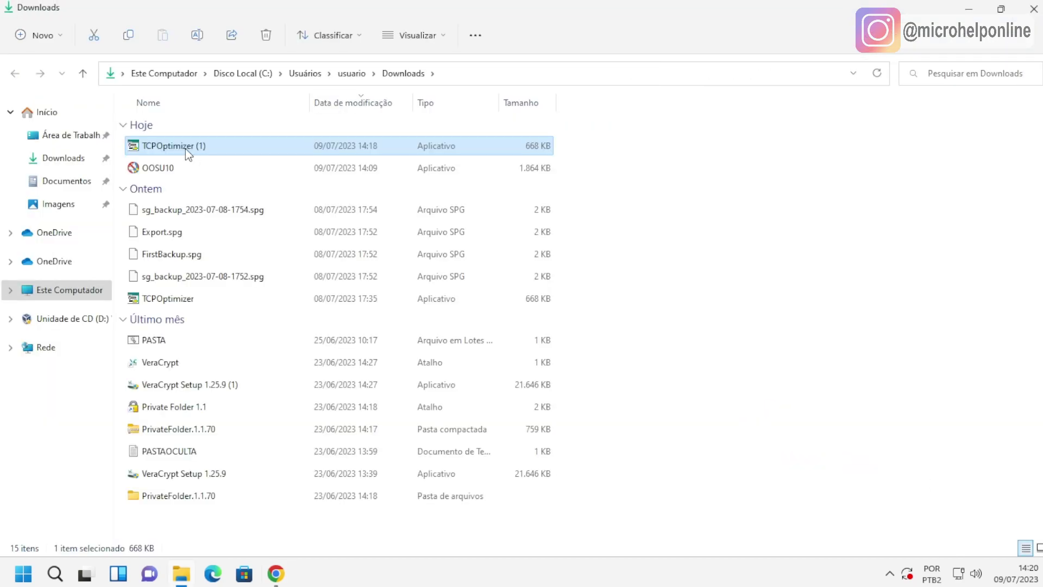
pyautogui.rightClick(185, 151)
pyautogui.click(236, 216)
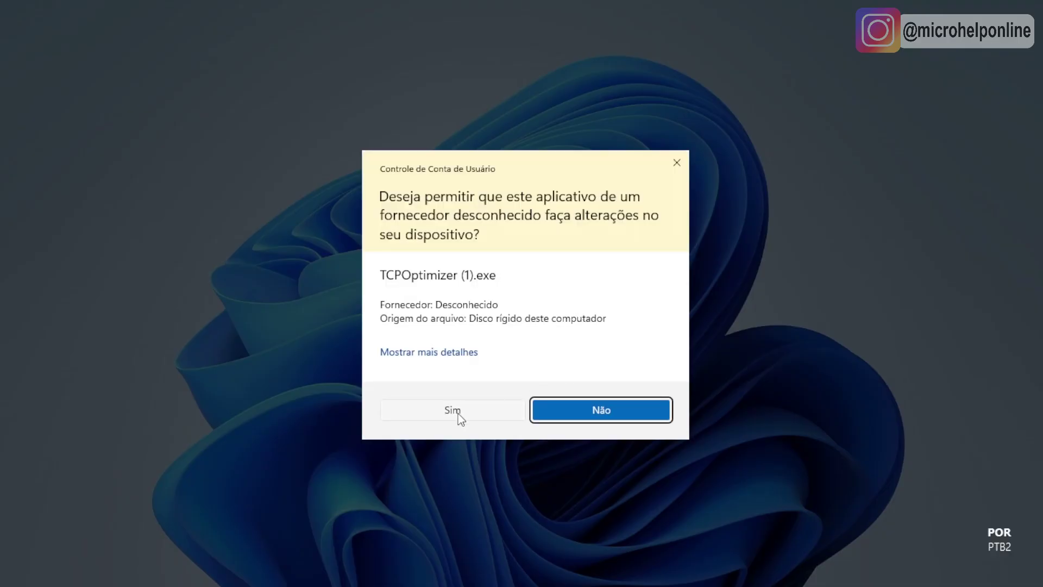
pyautogui.click(458, 413)
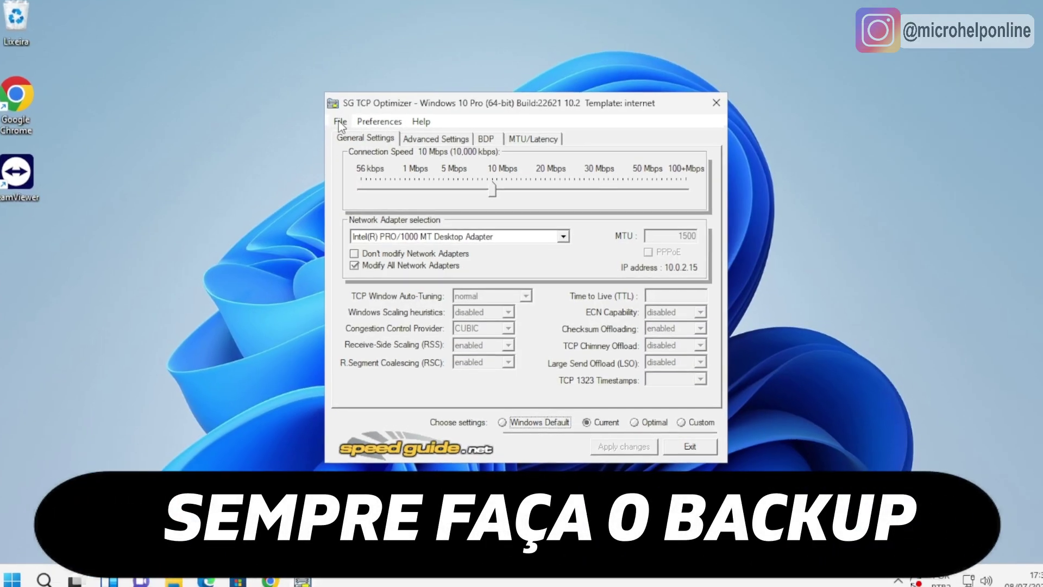
# Back up the current TCP Optimizer settings to Área de Trabalho as 08-07-23
pyautogui.click(341, 123)
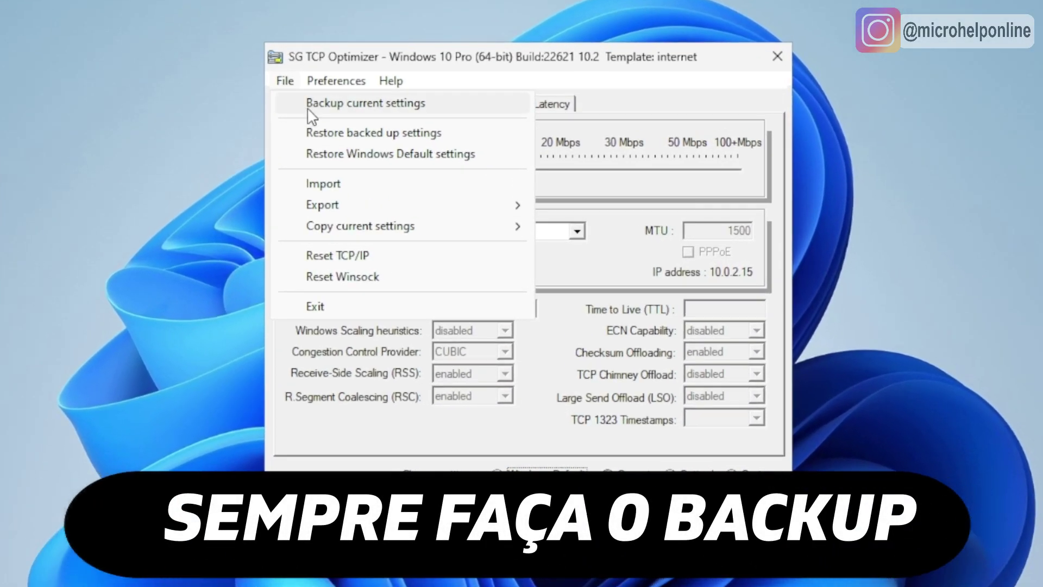
pyautogui.click(311, 104)
pyautogui.click(484, 198)
pyautogui.scroll(3, 499, 259)
pyautogui.scroll(-2, 497, 269)
pyautogui.click(489, 277)
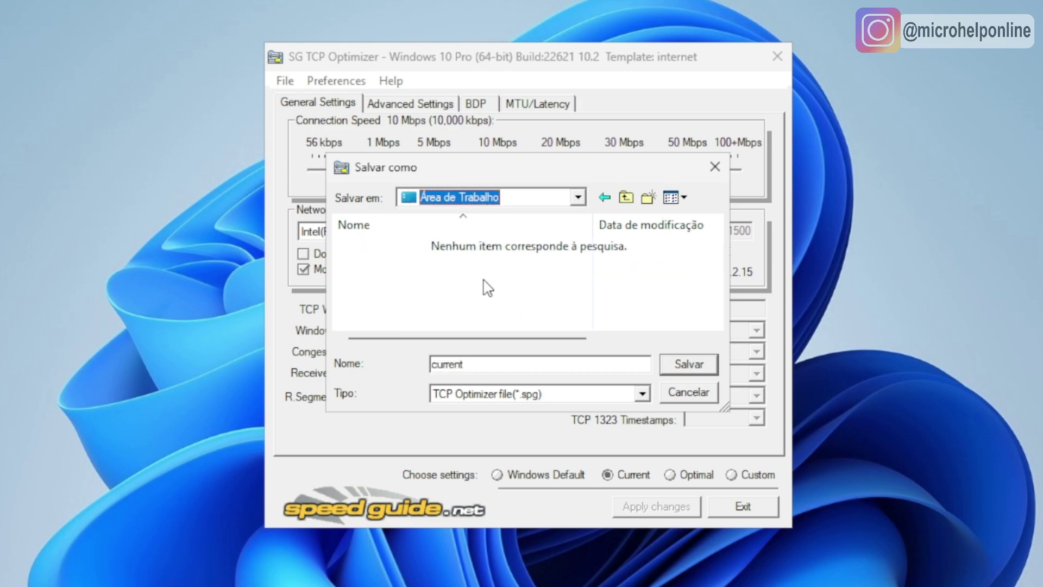
pyautogui.click(476, 363)
pyautogui.moveTo(558, 363); pyautogui.dragTo(307, 342)
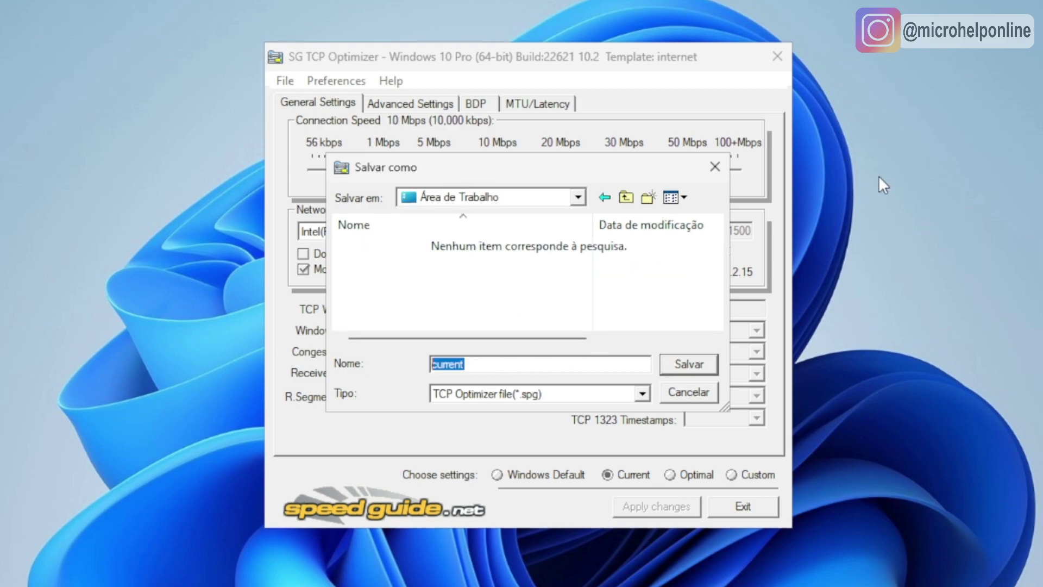
pyautogui.write('08-07-23')
pyautogui.click(676, 368)
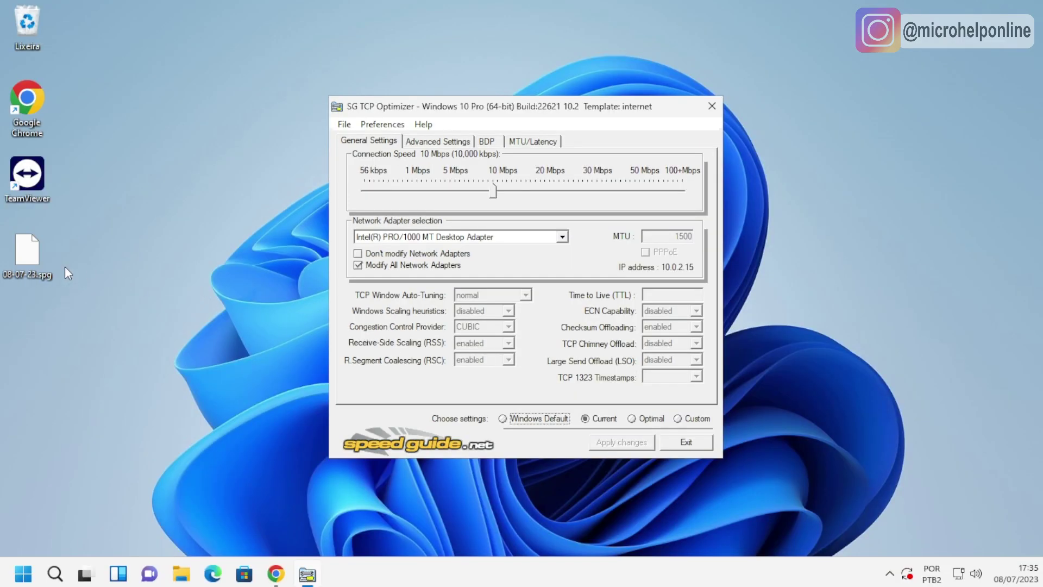
# Browse Área de Trabalho for the 08-07-23.spg backup under Restore backed up settings, and leave without restoring it
pyautogui.click(69, 274)
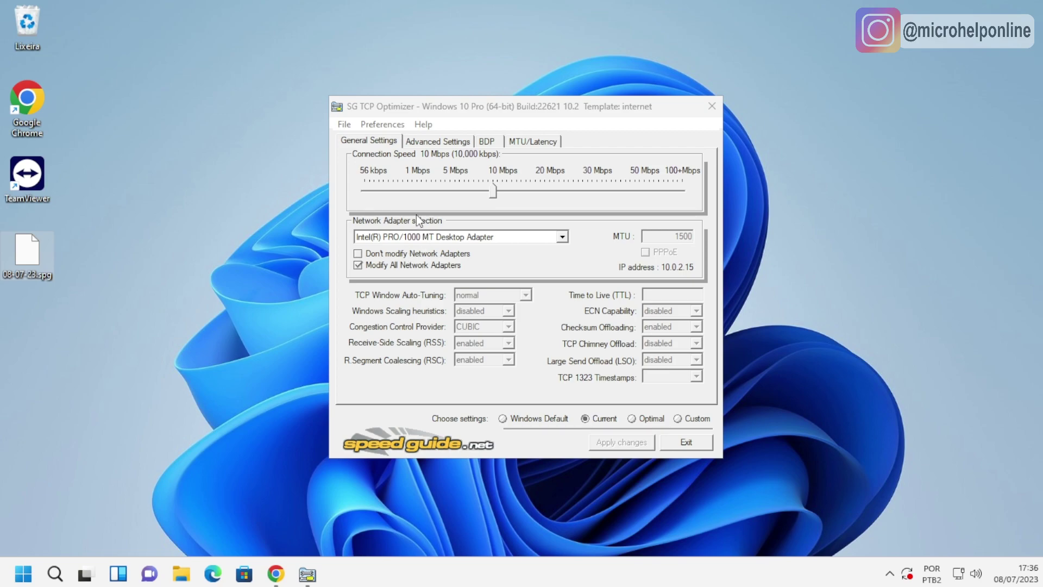
pyautogui.click(348, 126)
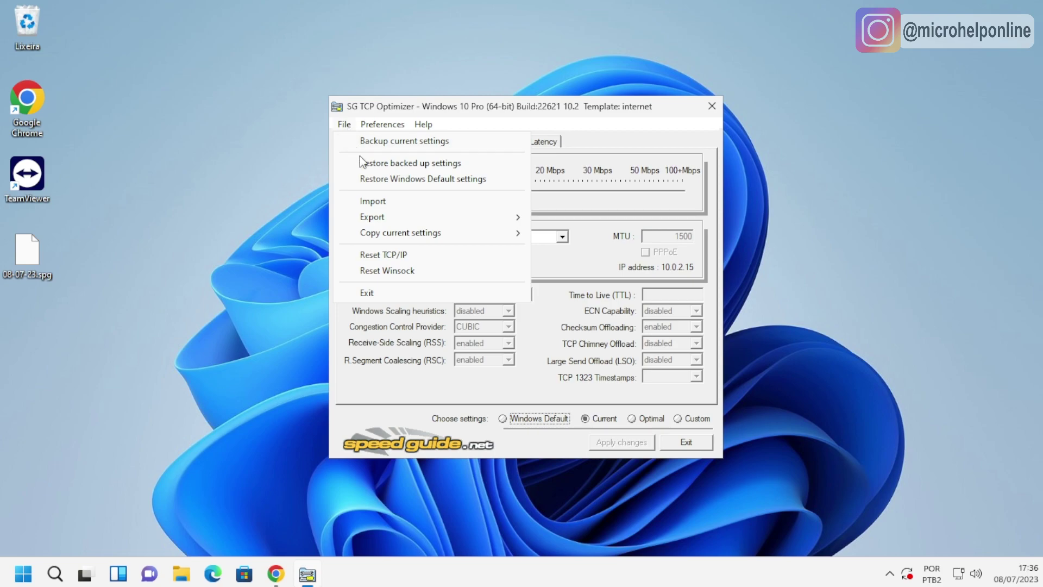
pyautogui.click(395, 164)
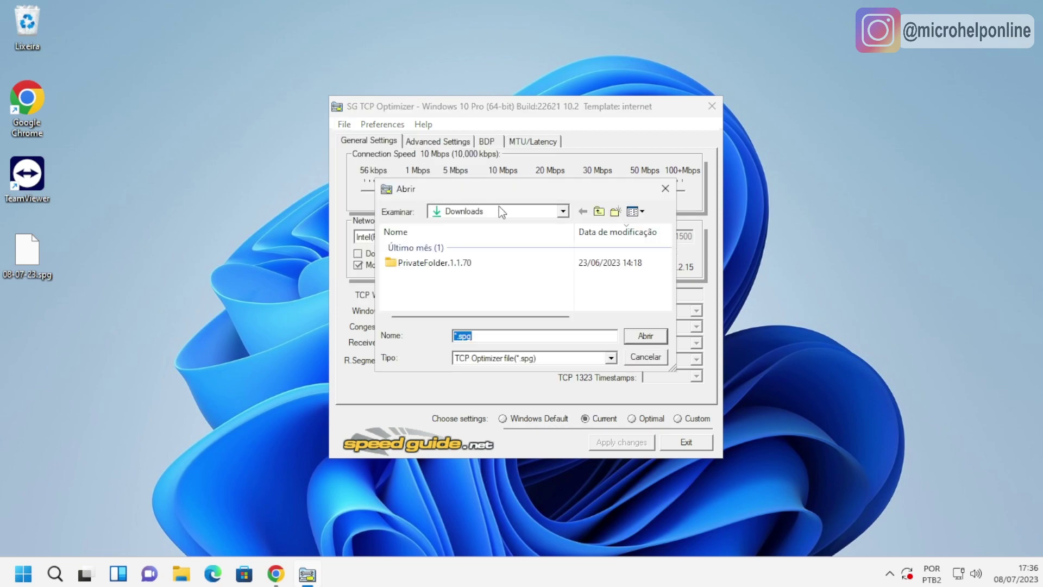
pyautogui.click(561, 211)
pyautogui.scroll(1, 507, 242)
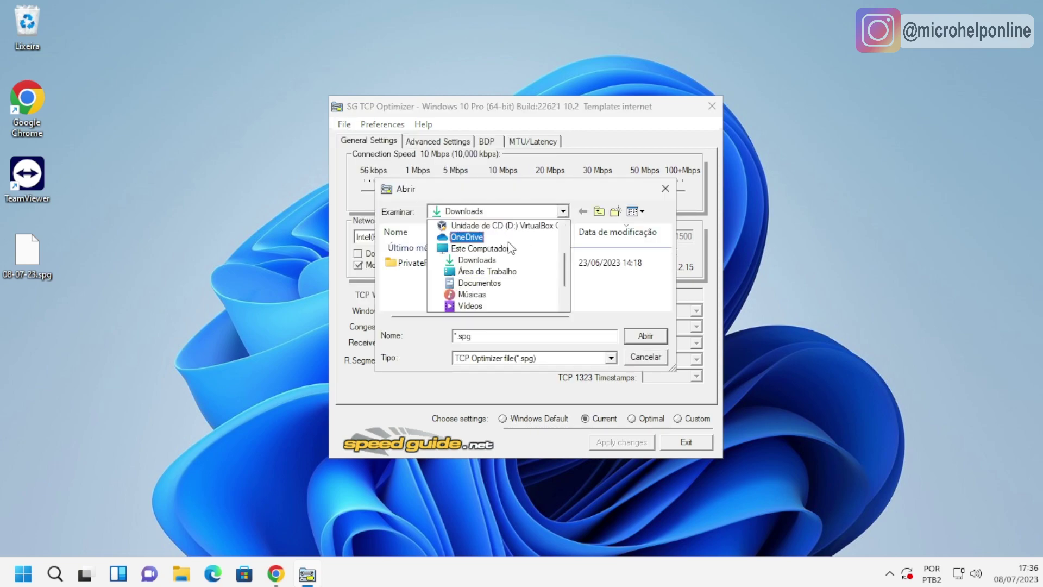
pyautogui.click(500, 271)
pyautogui.click(420, 247)
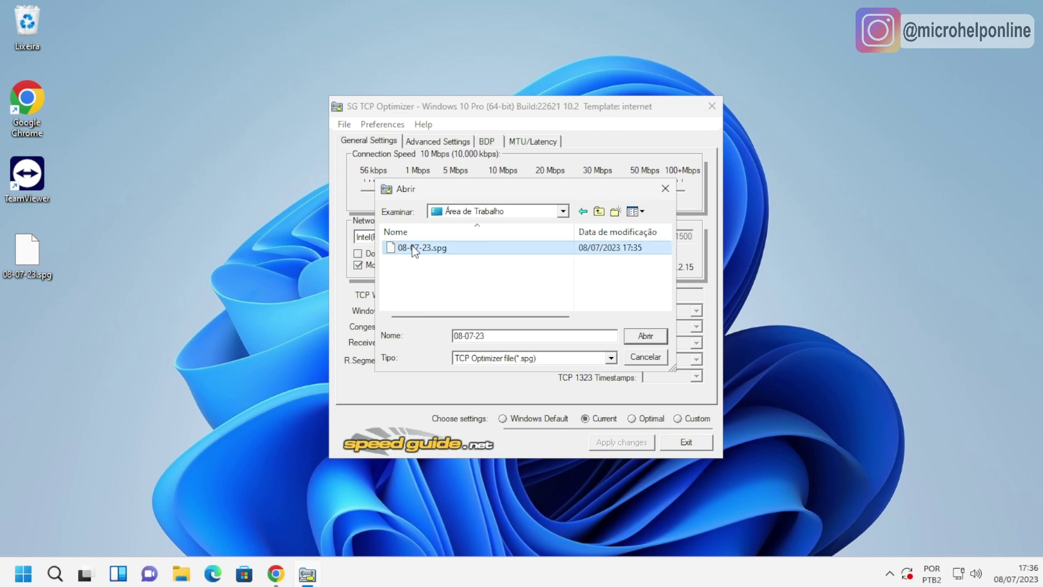
pyautogui.click(641, 358)
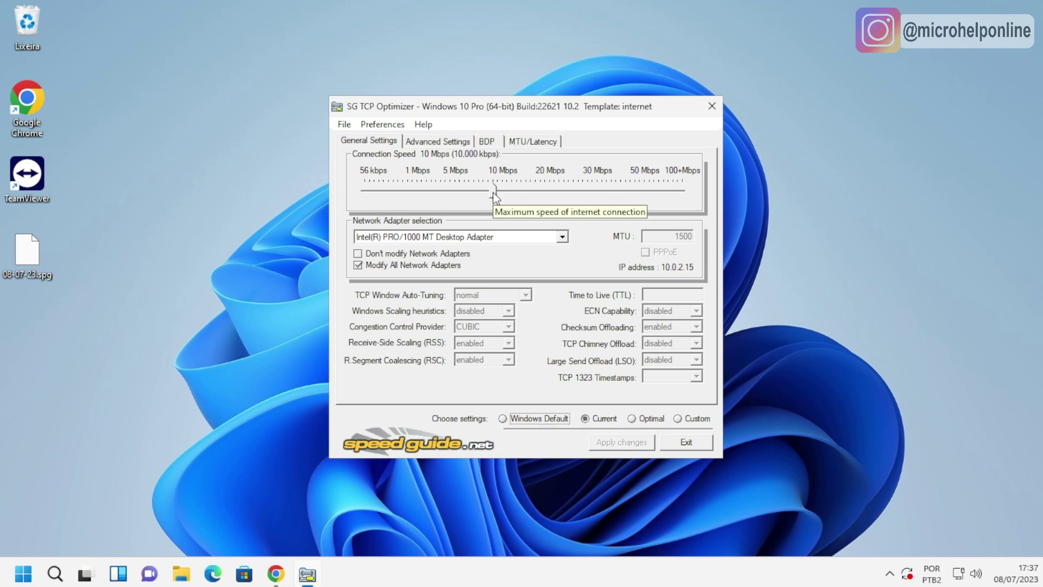
# Set the connection speed to 100 Mbps and select Intel(R) PRO/1000 MT Desktop Adapter as the network adapter
pyautogui.moveTo(494, 191); pyautogui.dragTo(702, 181)
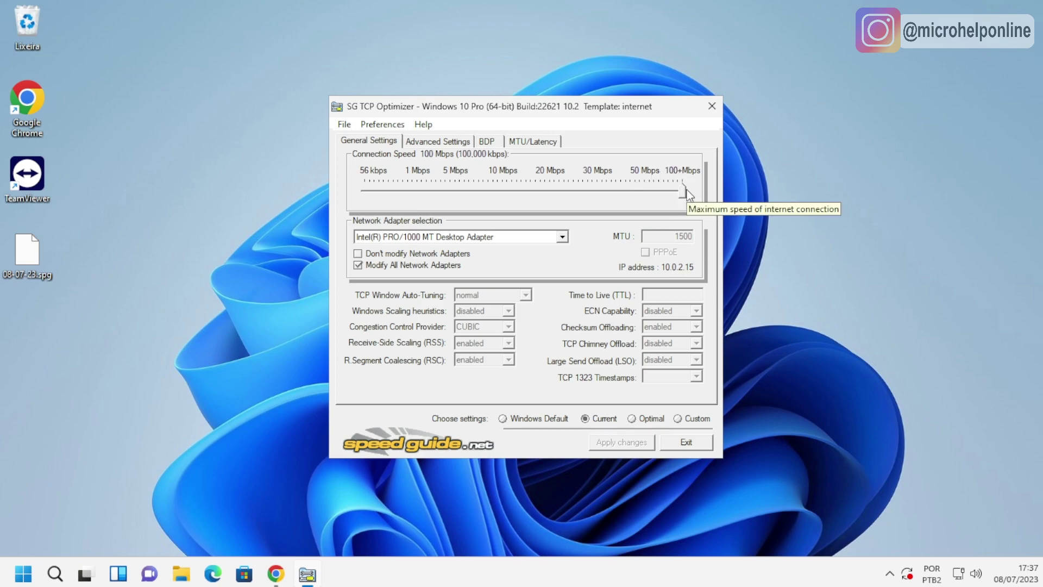
pyautogui.moveTo(686, 191); pyautogui.dragTo(675, 190)
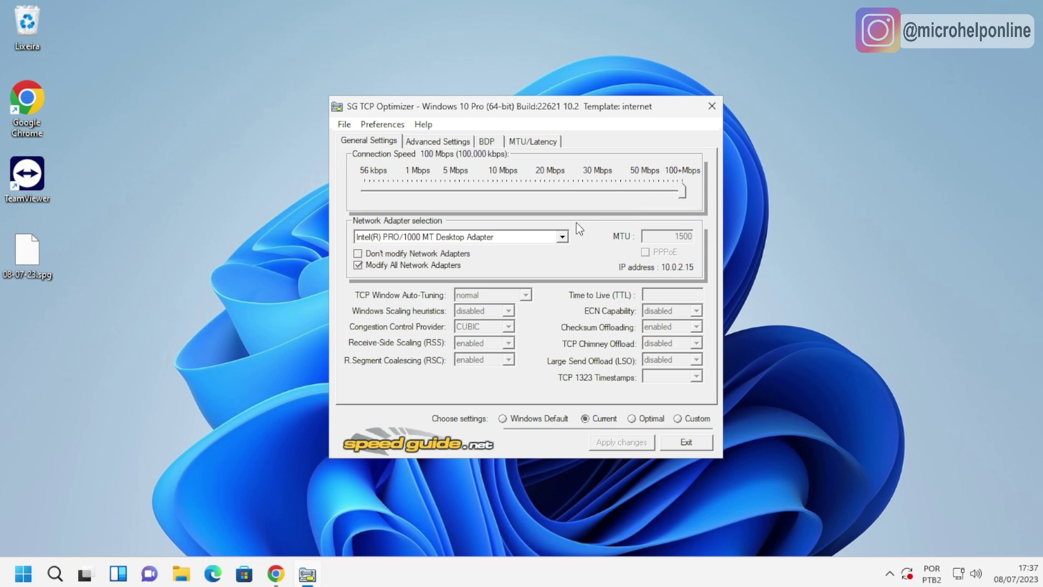
pyautogui.click(562, 237)
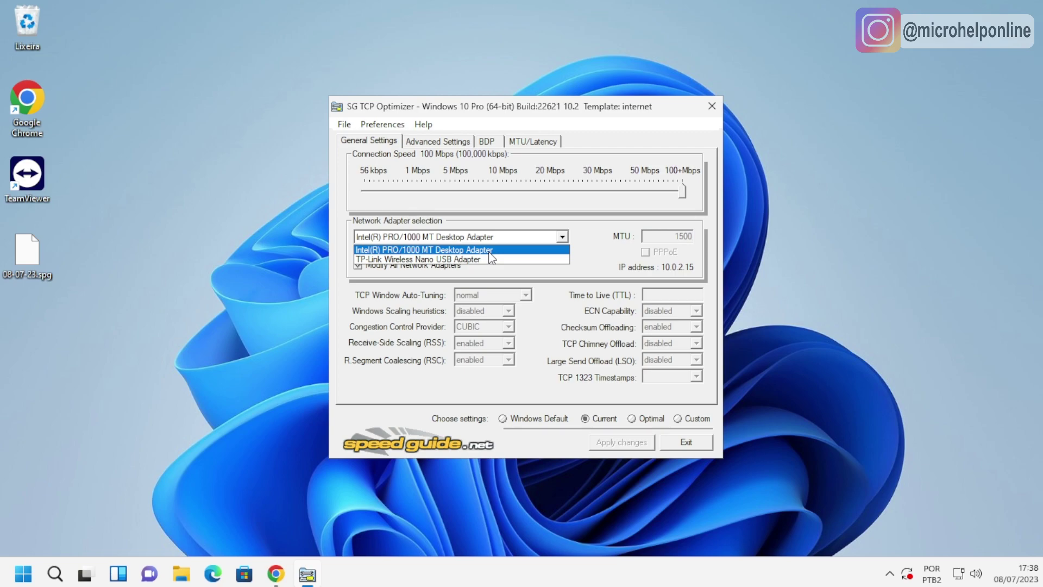
pyautogui.click(477, 251)
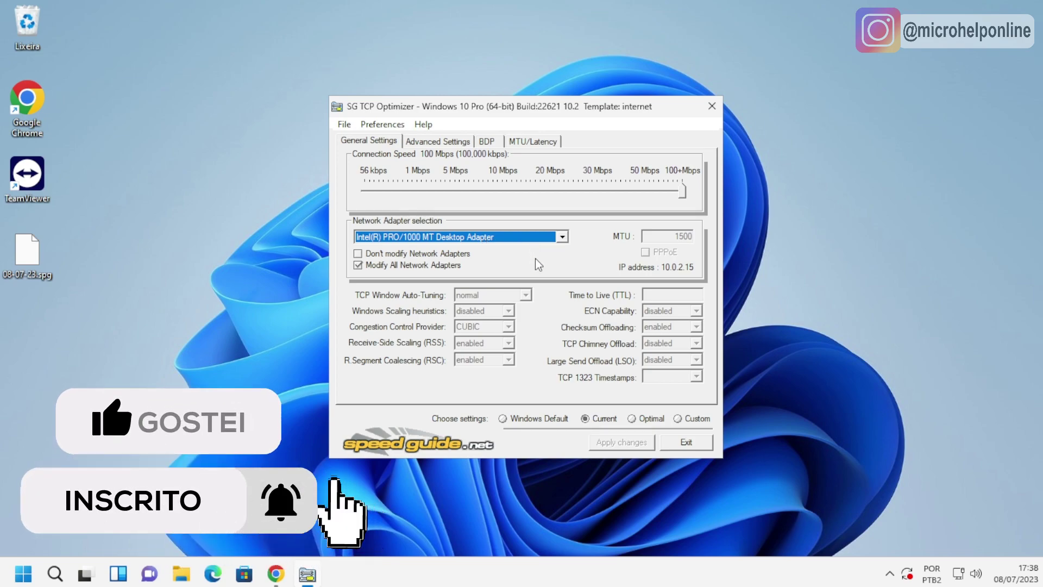
# Switch to Control Panel's Conexões de Rede and check the adapter names of the Ethernet and Wi-Fi connections
pyautogui.press('super+r')
pyautogui.write('control')
pyautogui.press('Return')
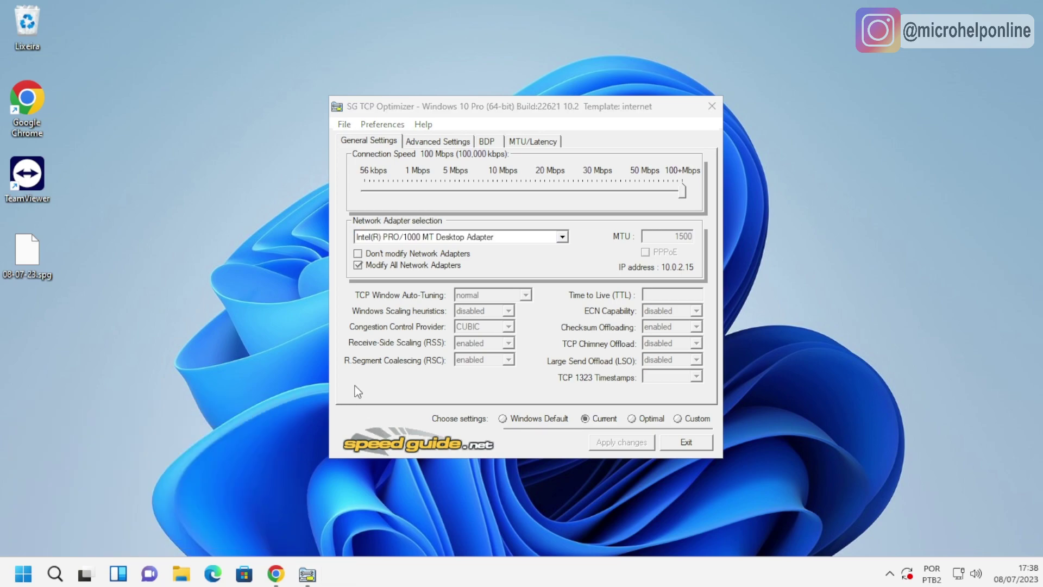
pyautogui.click(639, 145)
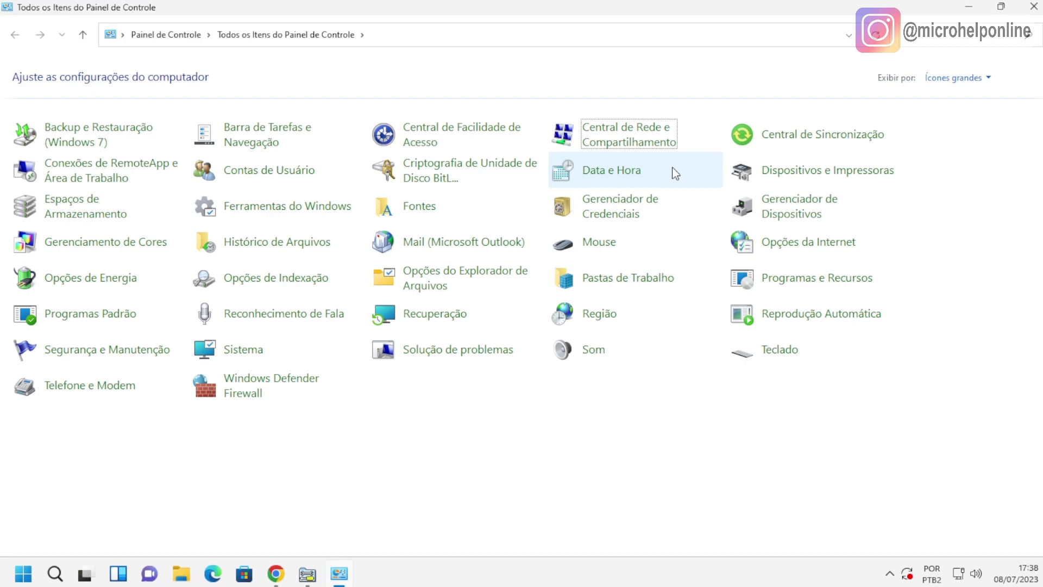
pyautogui.click(76, 101)
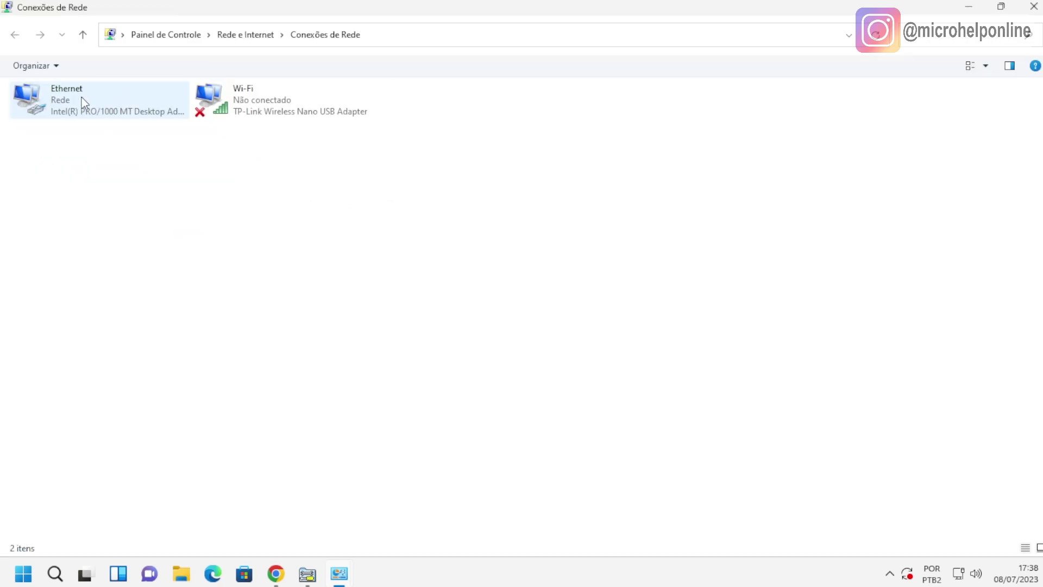
pyautogui.click(111, 109)
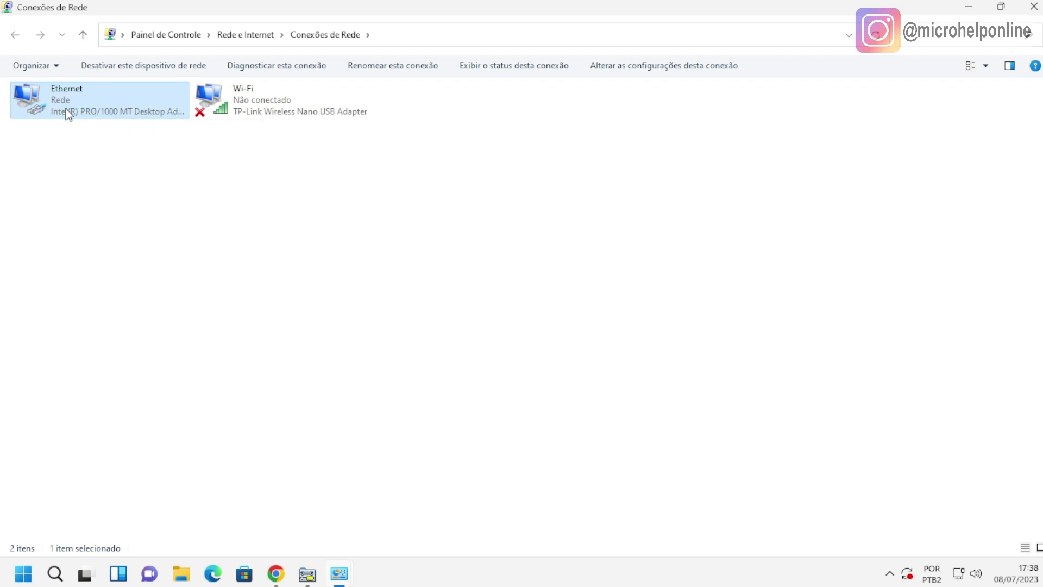
pyautogui.click(233, 103)
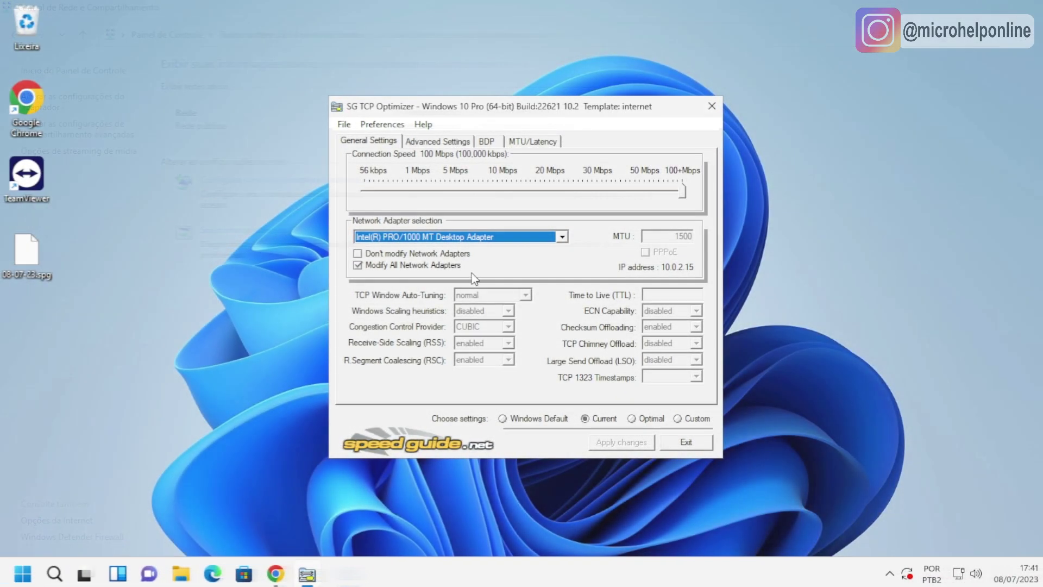
# Choose Custom settings in TCP Optimizer, with TCP Window Auto-Tuning set to normal and Windows Scaling heuristics to disabled
pyautogui.click(691, 420)
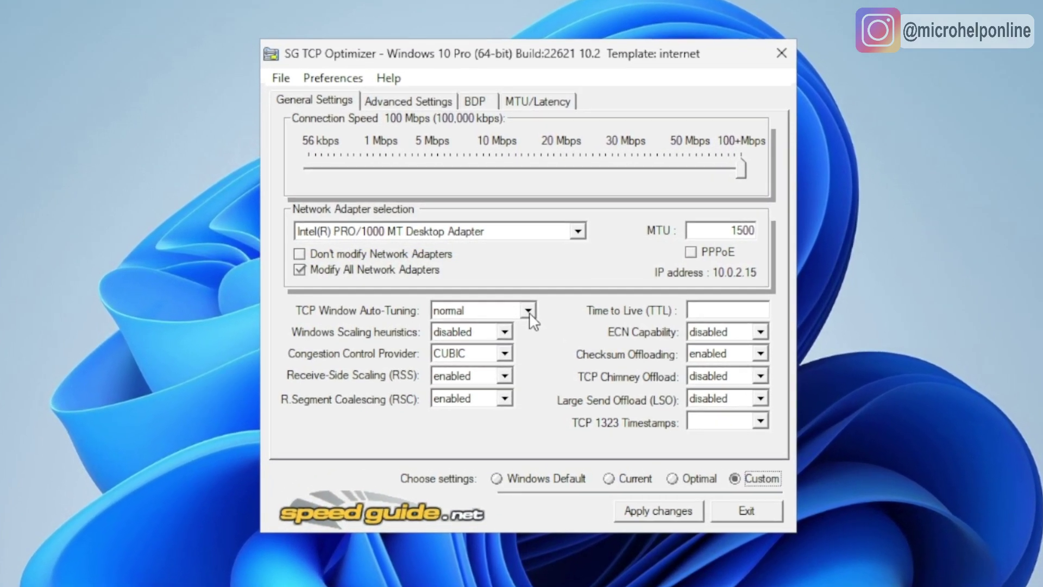
pyautogui.click(528, 310)
pyautogui.click(517, 362)
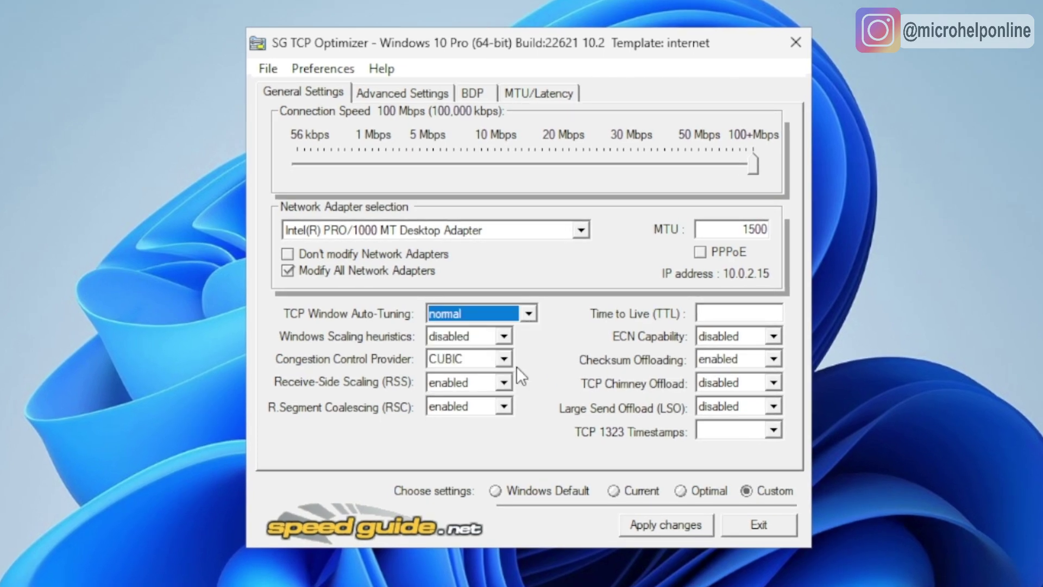
pyautogui.click(503, 336)
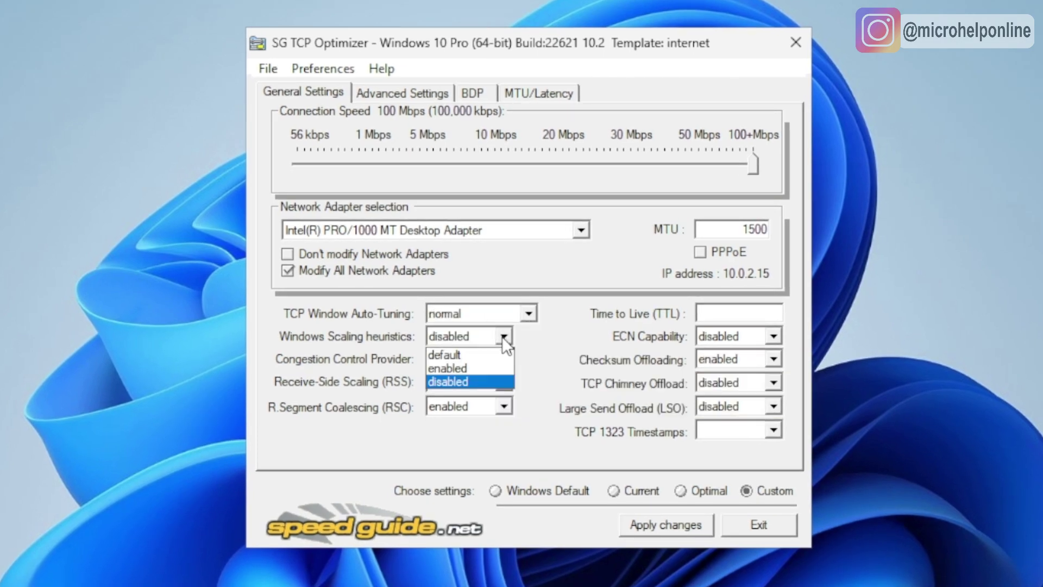
pyautogui.click(483, 380)
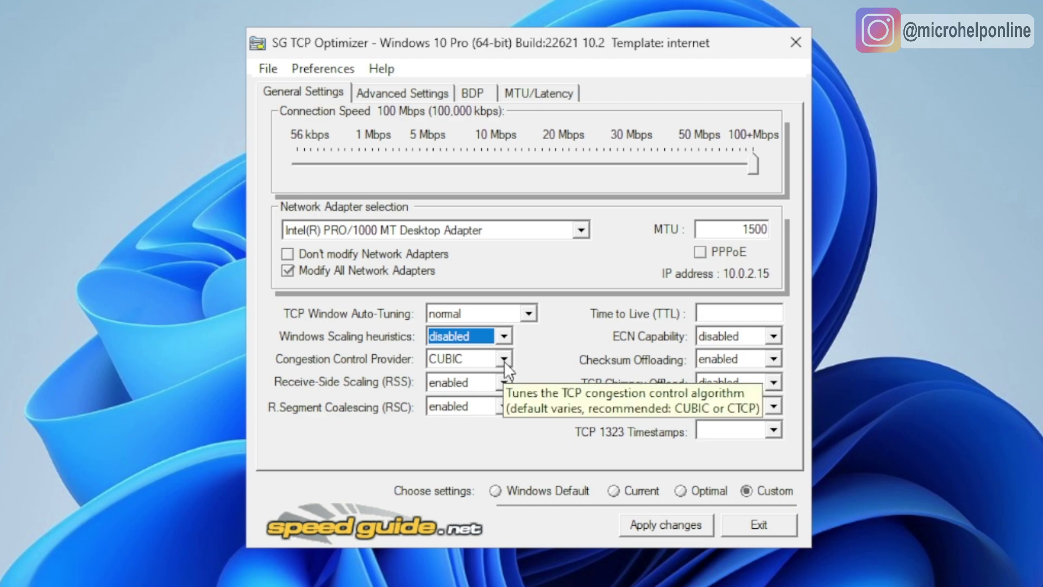
# Set Congestion Control Provider to ctcp, and both Receive-Side Scaling and R.Segment Coalescing to enabled
pyautogui.click(504, 360)
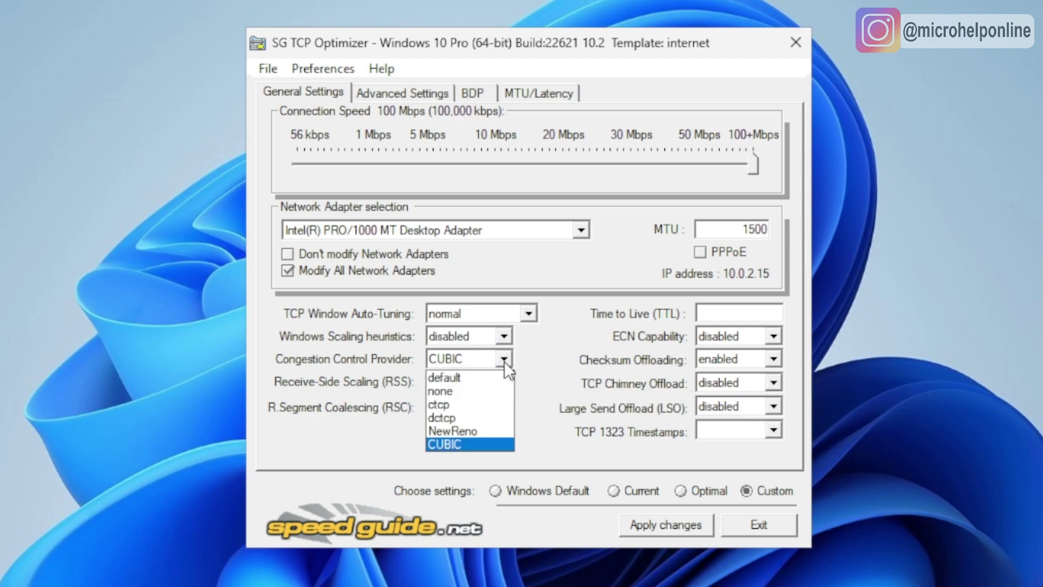
pyautogui.click(497, 405)
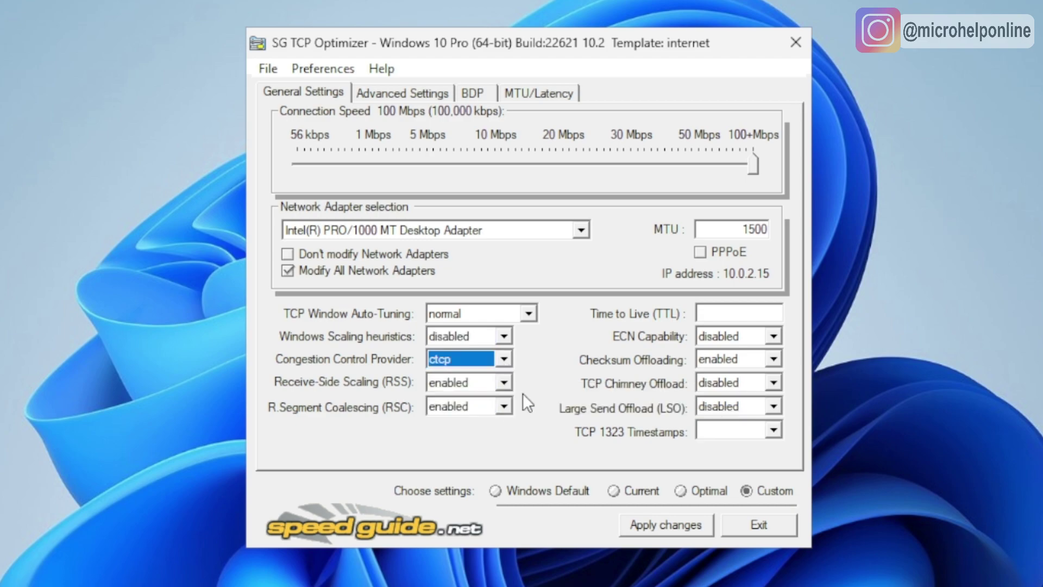
pyautogui.click(507, 385)
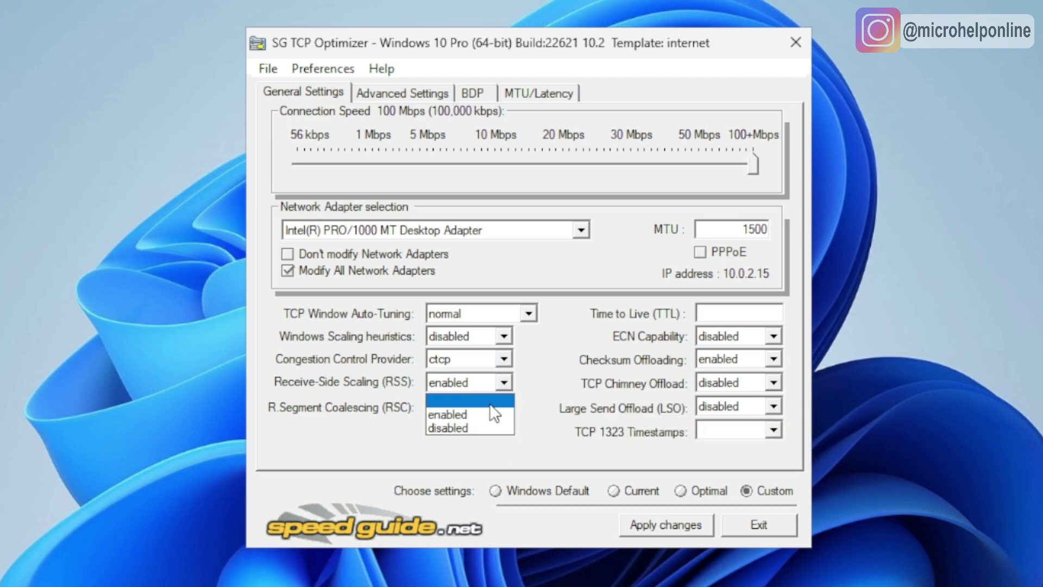
pyautogui.click(501, 410)
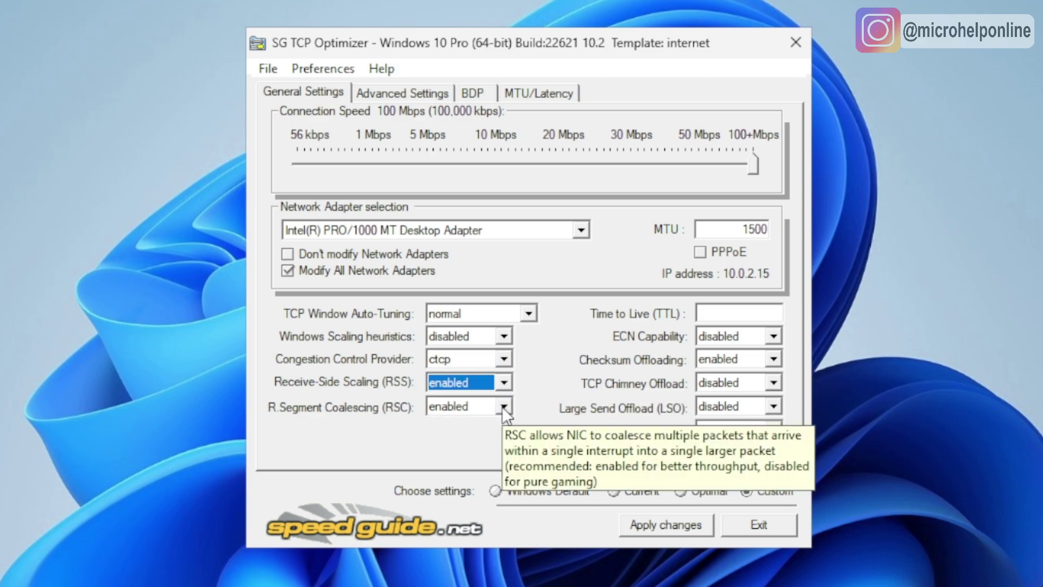
pyautogui.click(504, 411)
pyautogui.click(472, 436)
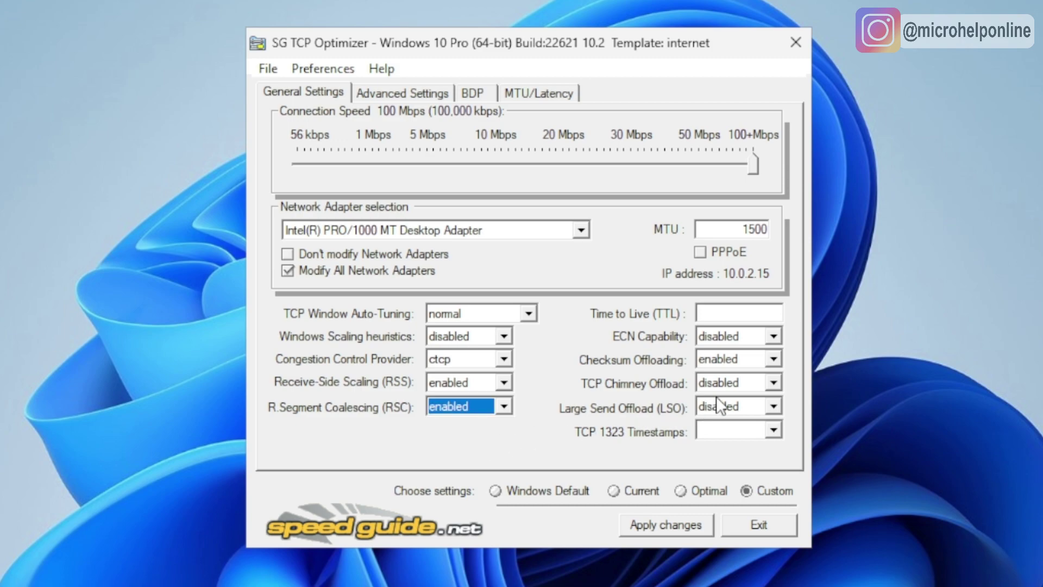
# Set Time to Live (TTL) to 64 and keep ECN Capability on disabled
pyautogui.click(723, 314)
pyautogui.write('64')
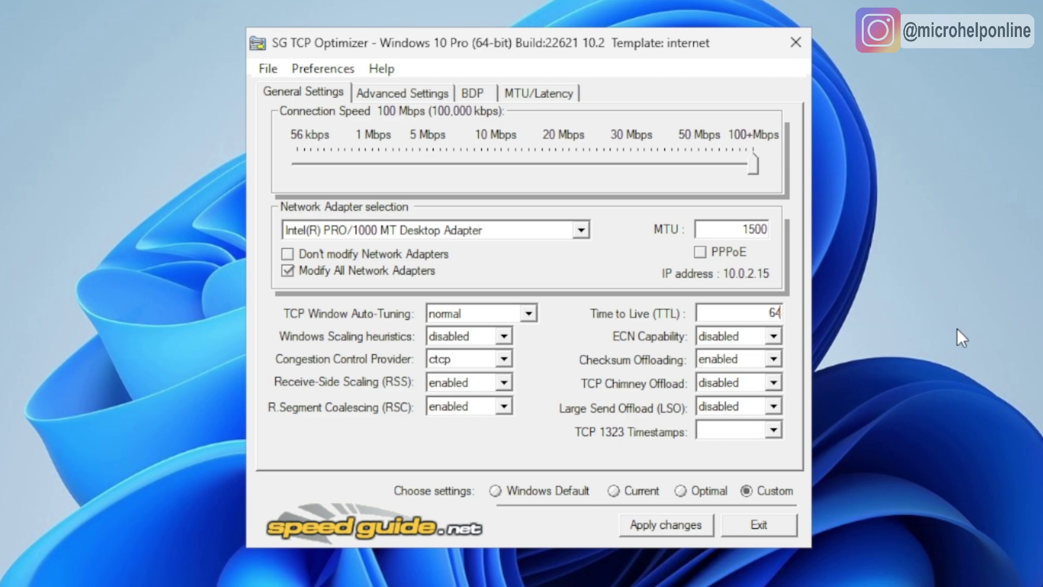
pyautogui.click(772, 336)
pyautogui.click(775, 335)
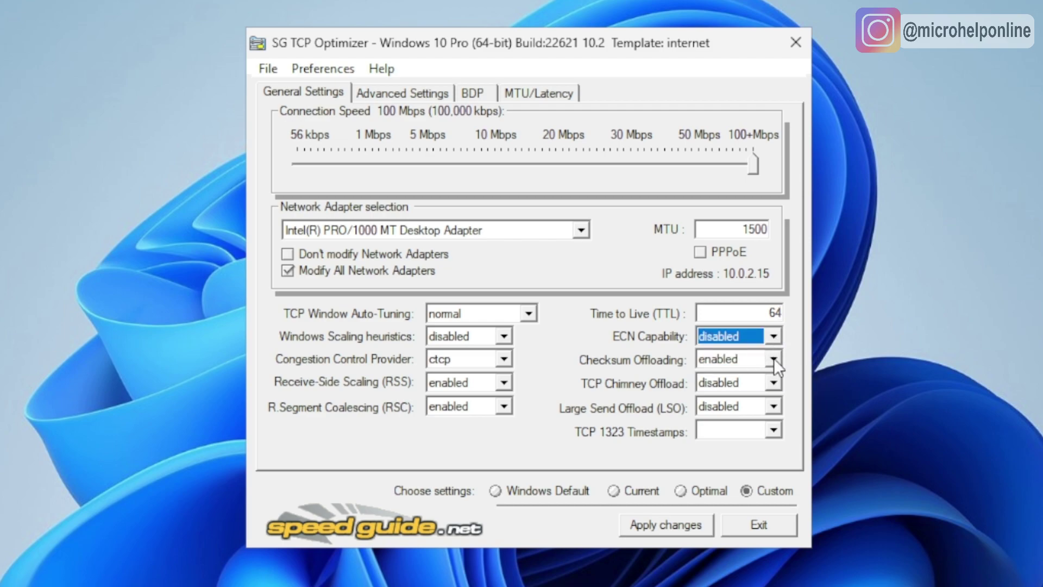
# Set Checksum Offloading to disabled and keep TCP Chimney Offload on disabled
pyautogui.click(773, 360)
pyautogui.click(703, 407)
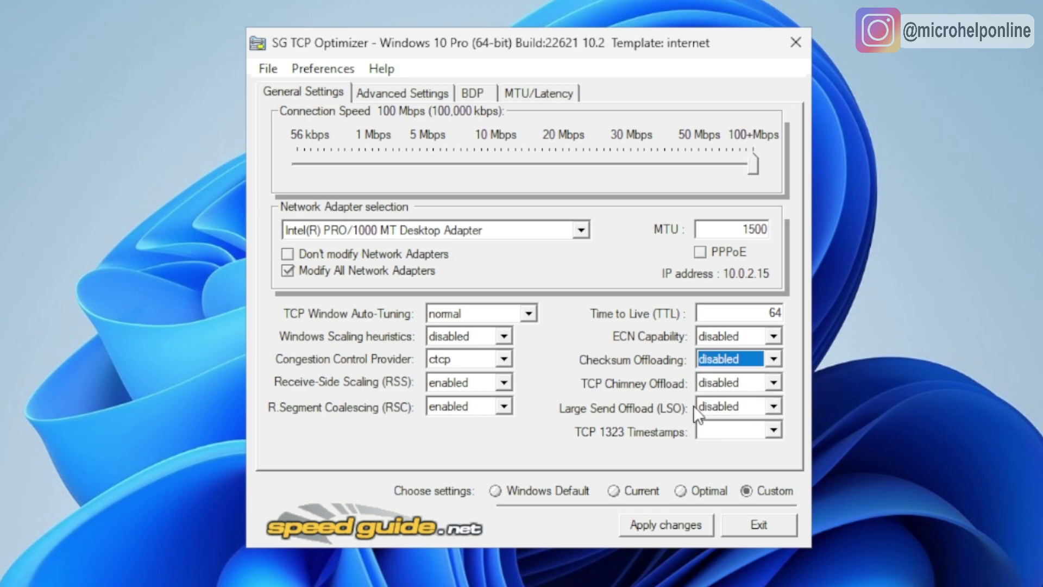
pyautogui.click(773, 382)
pyautogui.click(773, 383)
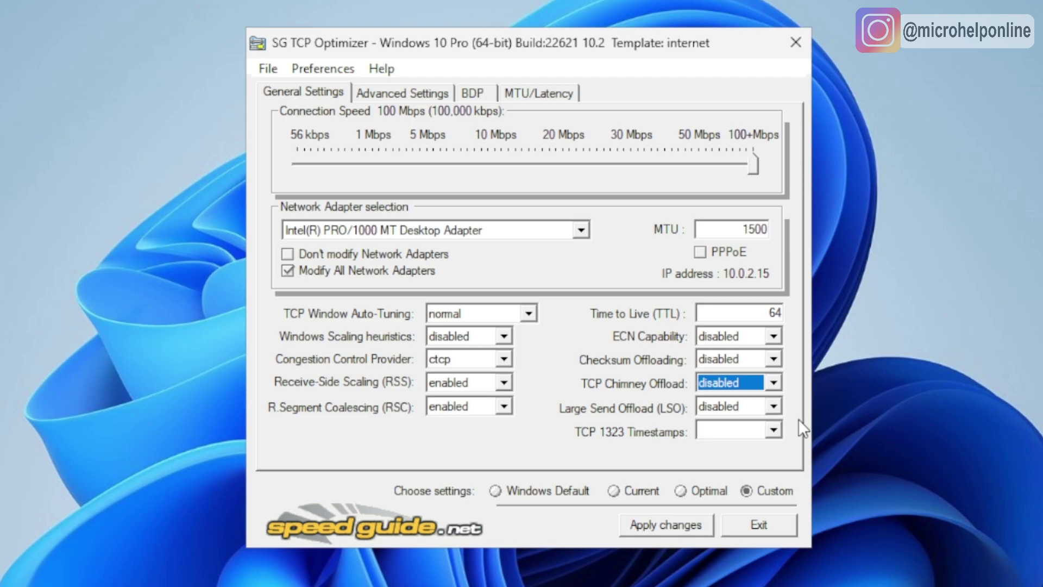
# In the advanced settings, set MaxConnectionsPer1_0Server and MaxConnectionsPerServer both to 20
pyautogui.click(420, 93)
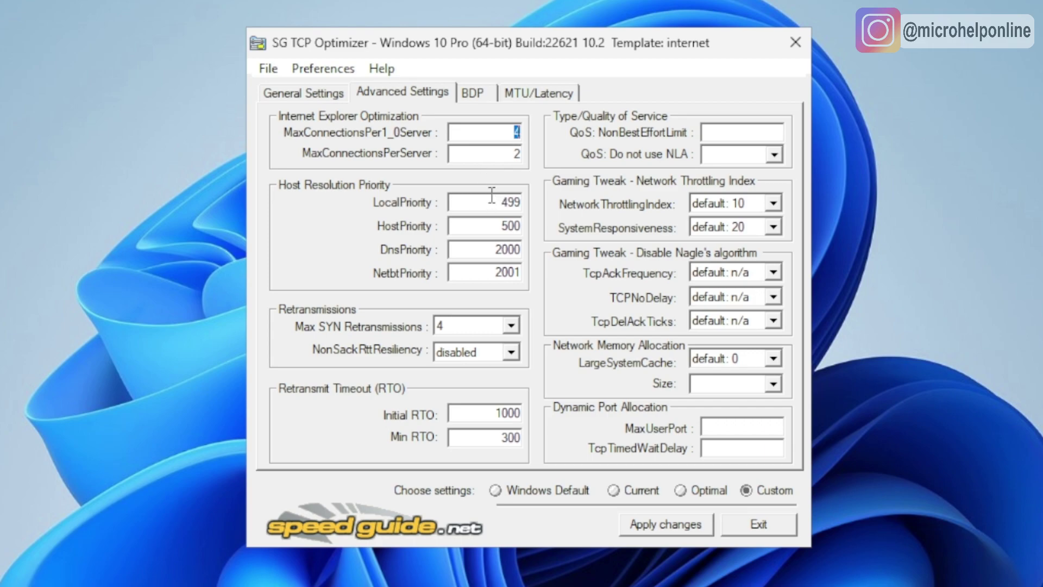
pyautogui.click(502, 133)
pyautogui.press('Delete')
pyautogui.write('20')
pyautogui.press('Tab')
pyautogui.write('20')
# Set the host resolution priorities to LocalPriority 4, HostPriority 5, DnsPriority 6 and NetbtPriority 7
pyautogui.press('Tab')
pyautogui.write('4')
pyautogui.press('Tab')
pyautogui.write('5')
pyautogui.press('Tab')
pyautogui.write('6')
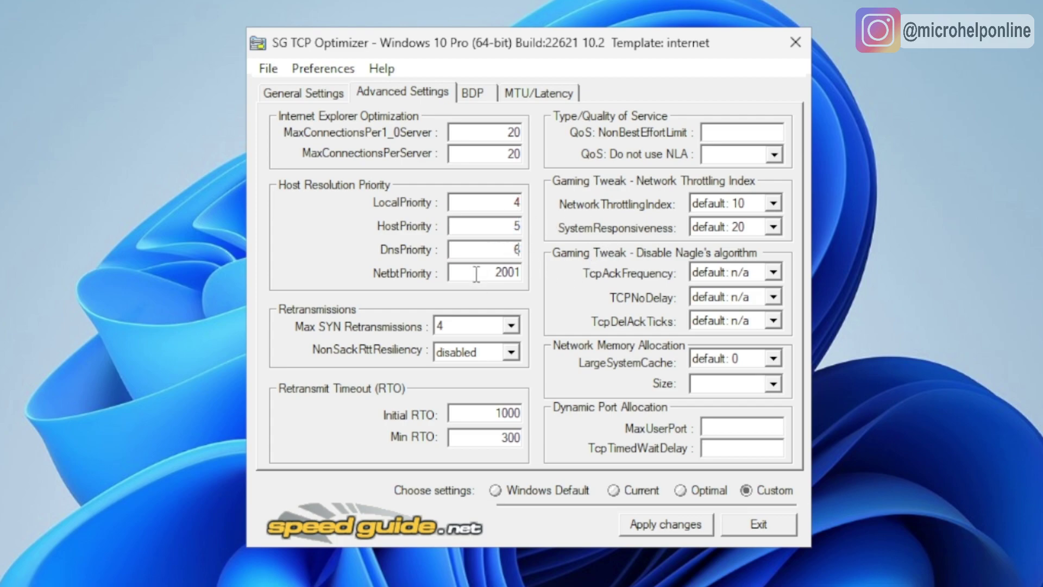
pyautogui.press('Tab')
pyautogui.write('7')
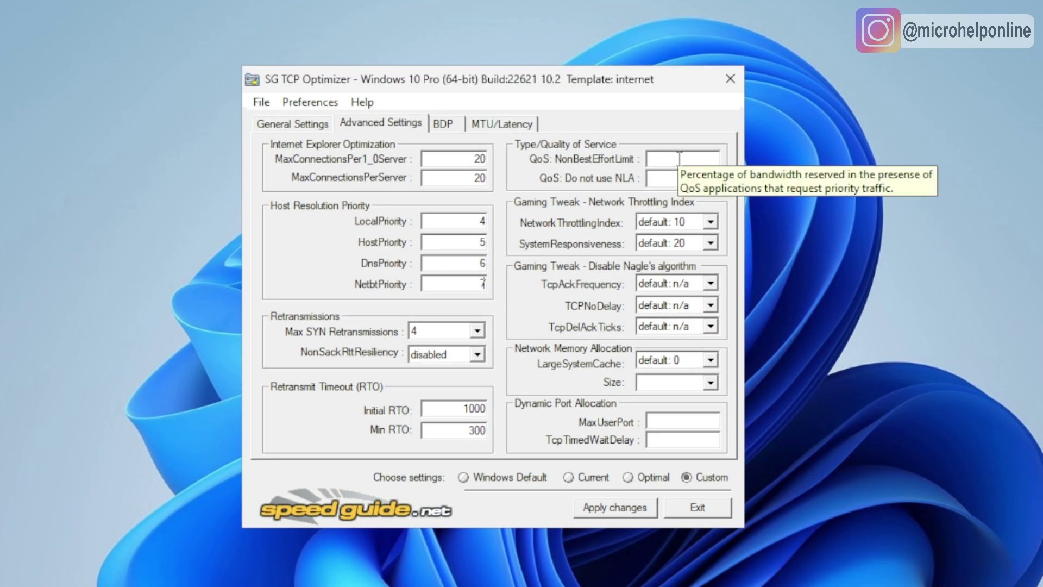
# Set QoS: NonBestEffortLimit to 0 and NetworkThrottlingIndex to disabled: ffffffff, leaving QoS: Do not use NLA blank
pyautogui.click(680, 159)
pyautogui.write('0')
pyautogui.click(711, 178)
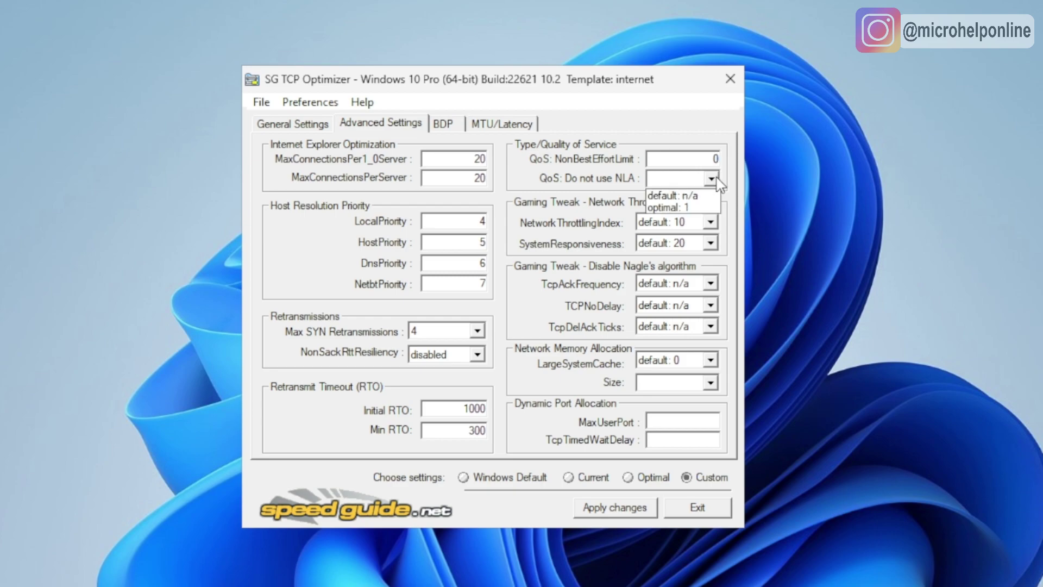
pyautogui.click(717, 179)
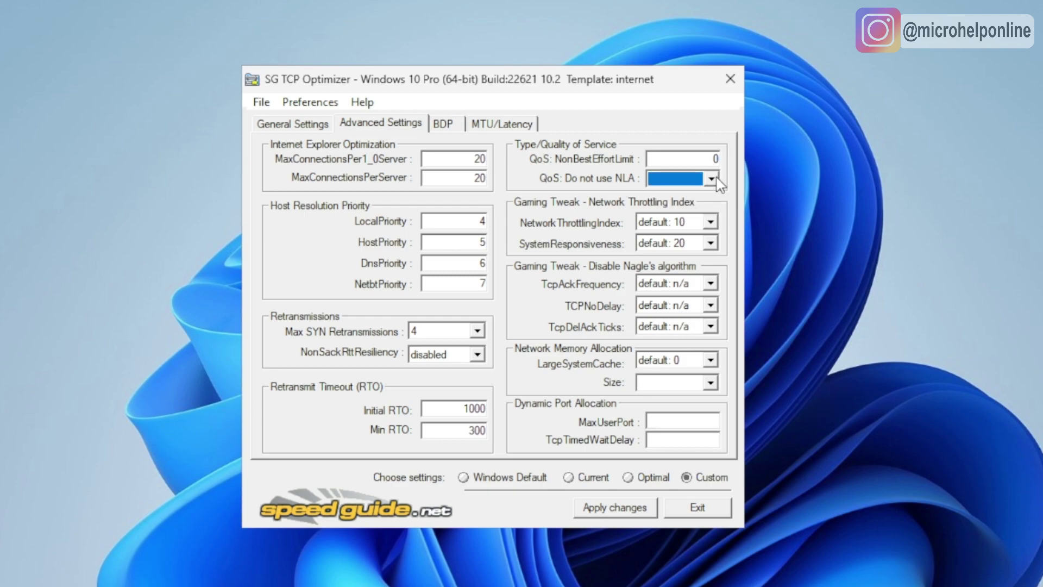
pyautogui.click(709, 221)
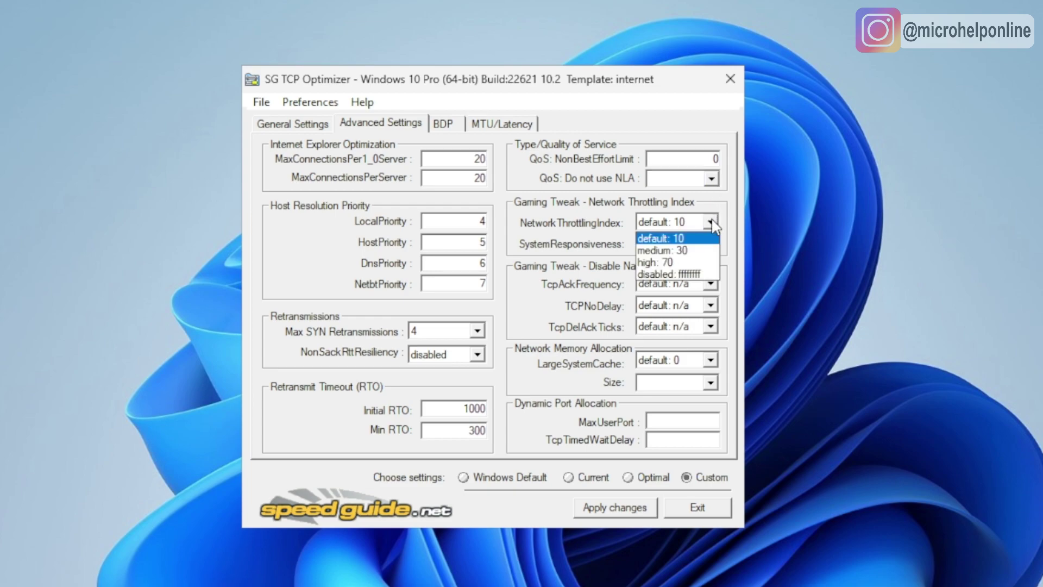
pyautogui.click(682, 275)
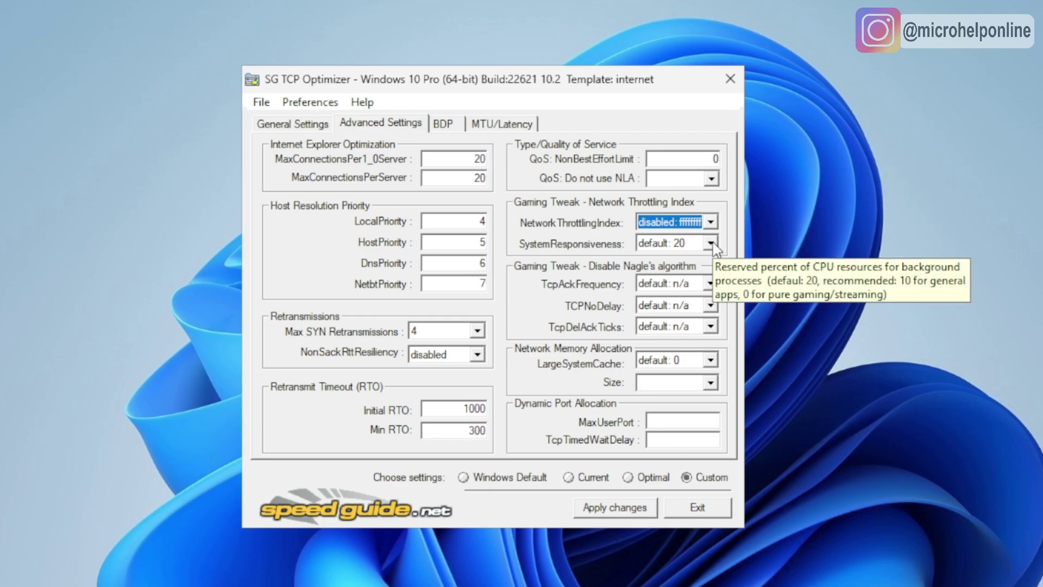
# Set SystemResponsiveness to gaming: 0 and TcpAckFrequency to disabled: 1 in the gaming tweaks
pyautogui.click(710, 243)
pyautogui.click(687, 262)
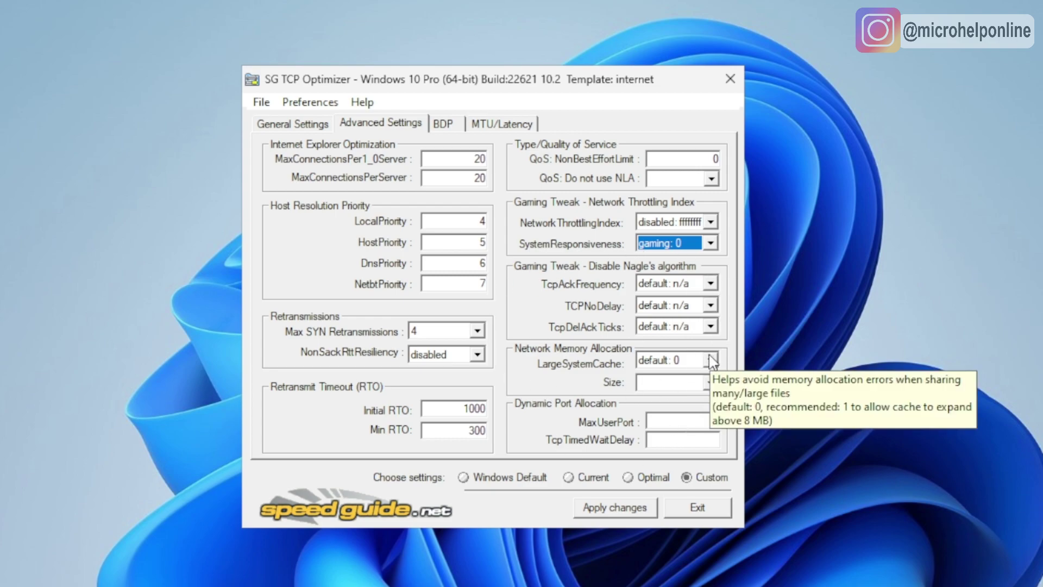
pyautogui.moveTo(713, 295)
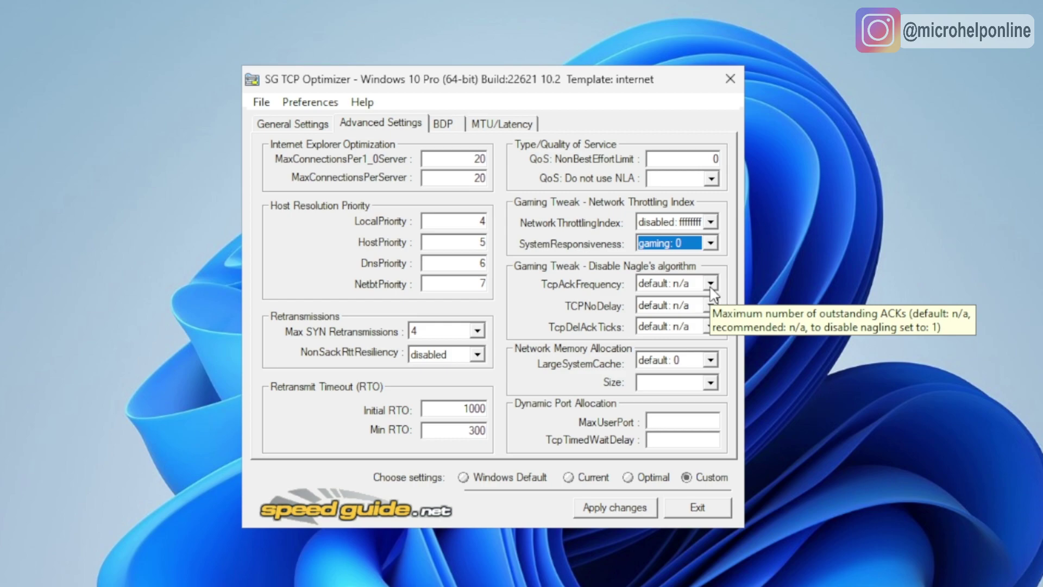
pyautogui.click(710, 283)
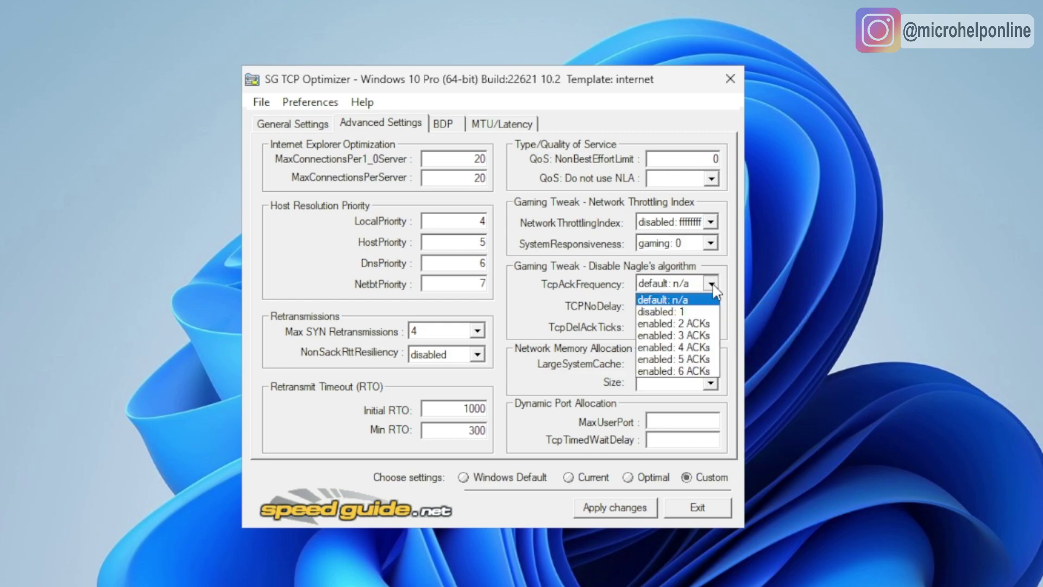
pyautogui.click(668, 312)
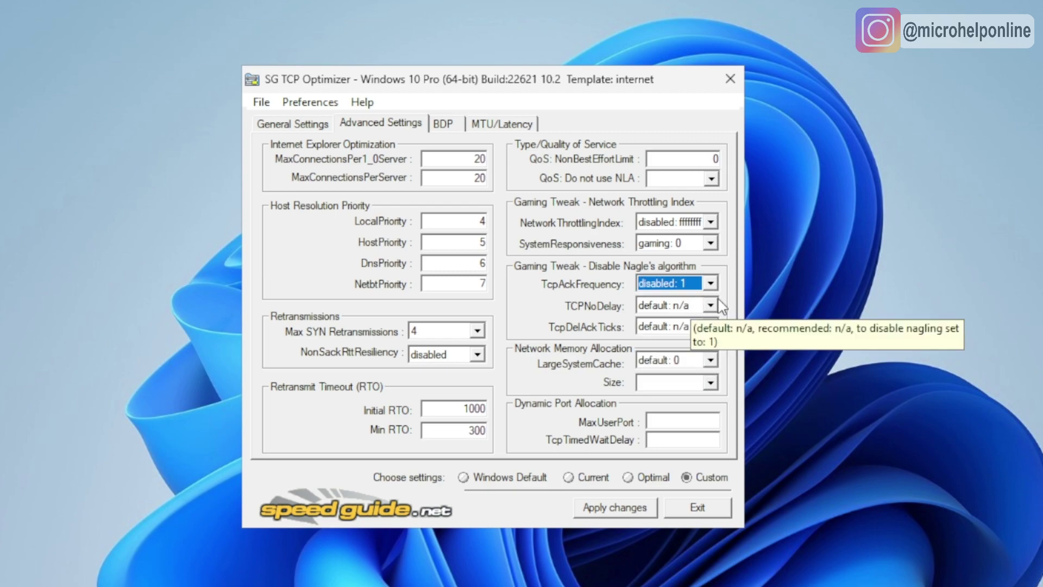
# Set TCPNoDelay to enabled: 1 and TcpDelAckTicks to disabled: 0 to finish disabling Nagle's algorithm
pyautogui.click(709, 304)
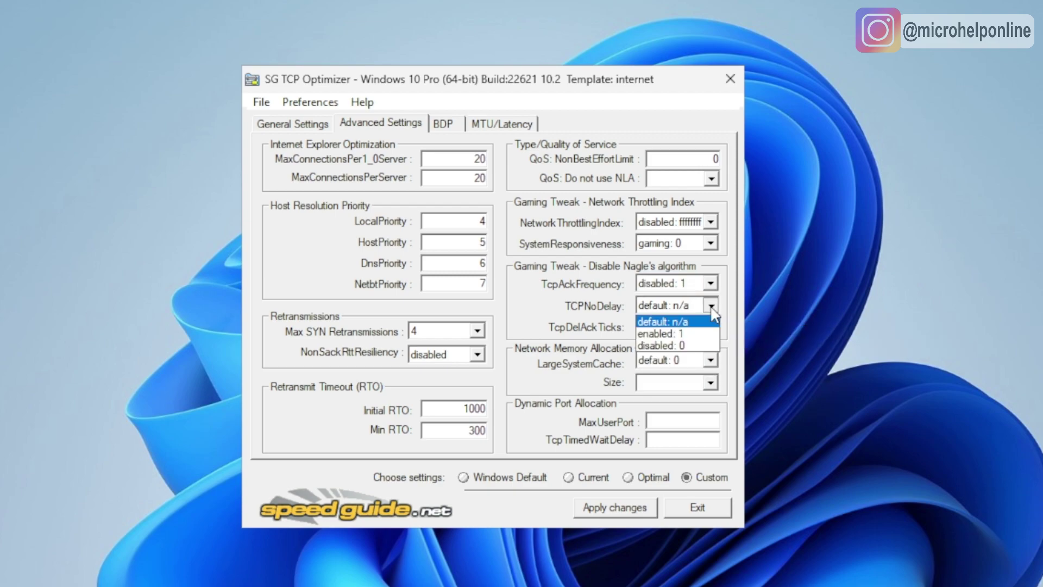
pyautogui.click(674, 334)
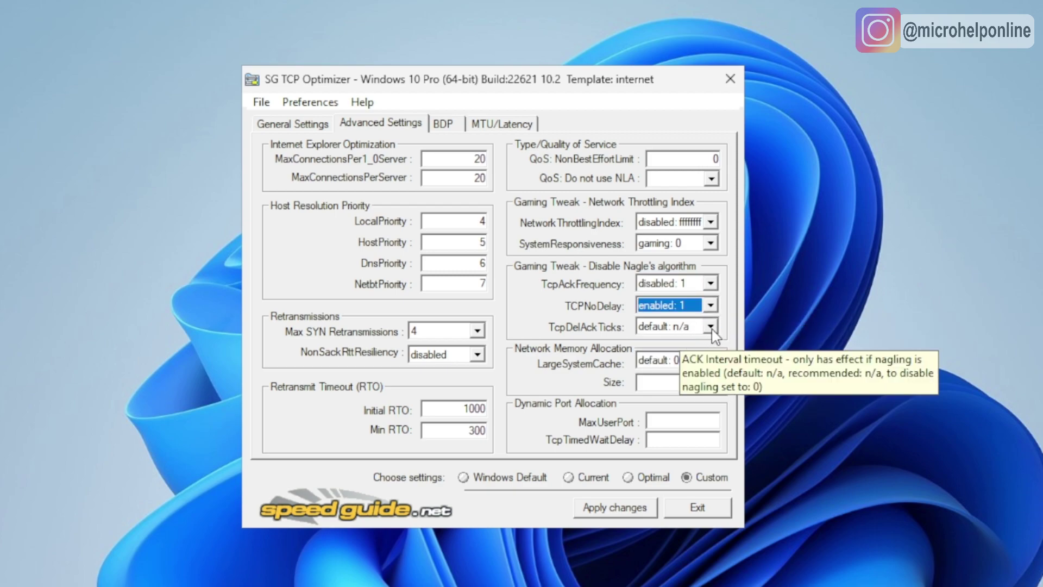
pyautogui.click(710, 326)
pyautogui.click(704, 355)
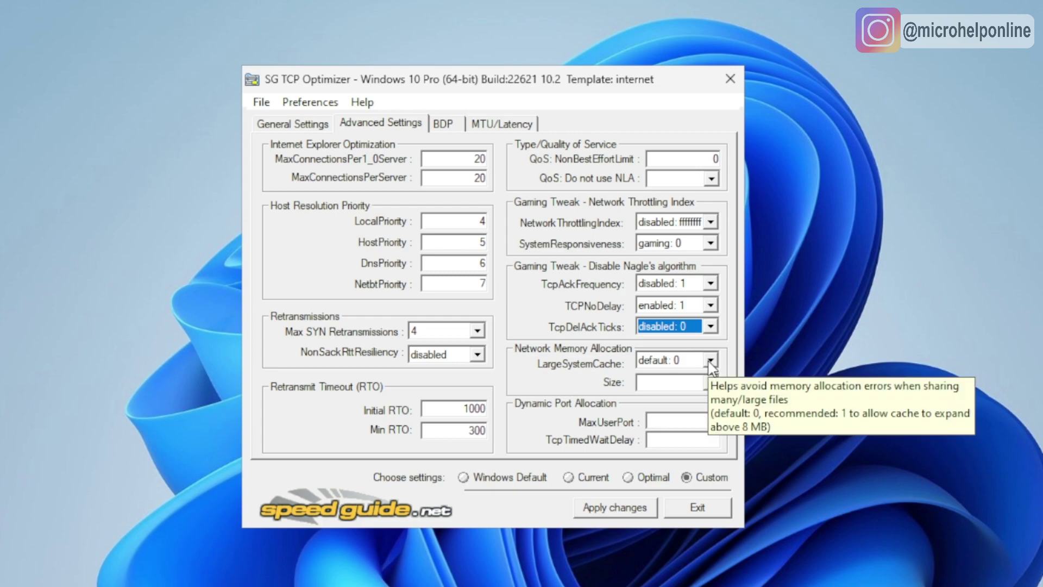
# Set the network memory allocation Size to optimized: 3, MaxUserPort to 65534 and TcpTimedWaitDelay to 30
pyautogui.click(710, 383)
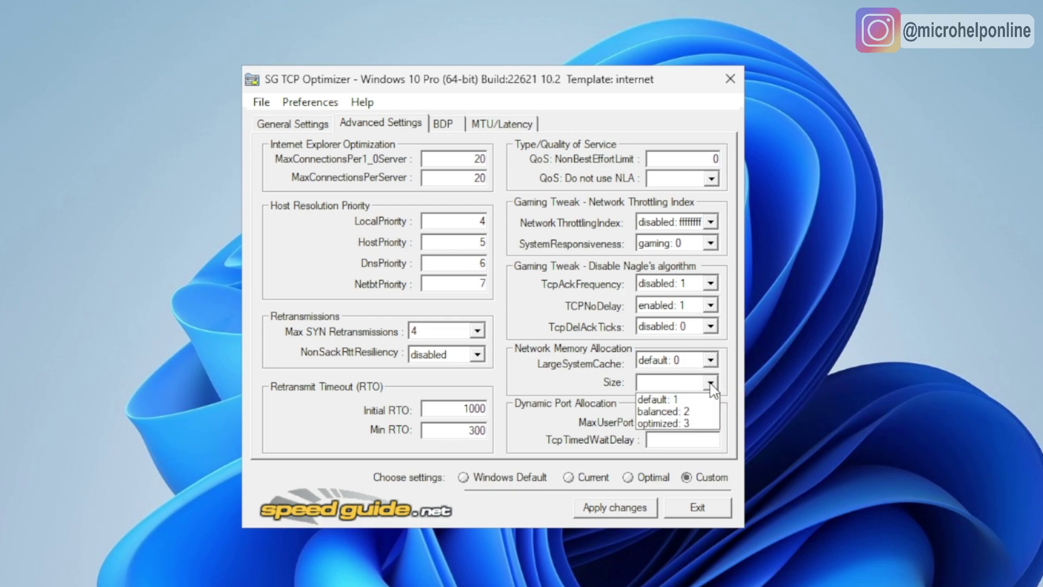
pyautogui.click(686, 423)
pyautogui.click(690, 417)
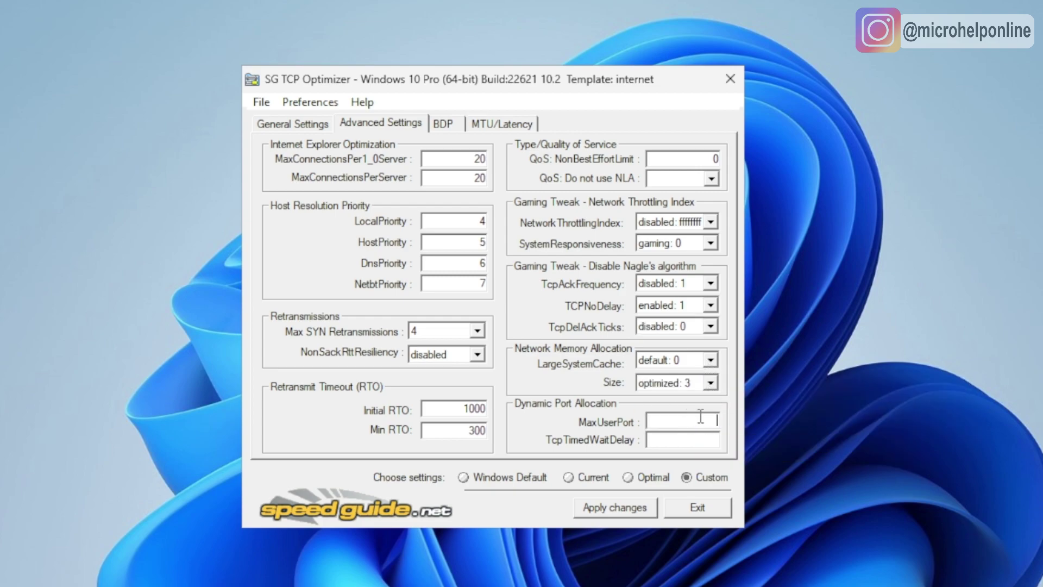
pyautogui.write('65534')
pyautogui.click(685, 439)
pyautogui.write('30')
# Apply the custom TCP settings with the Backup option enabled, dismissing the administrator permissions notice
pyautogui.click(618, 511)
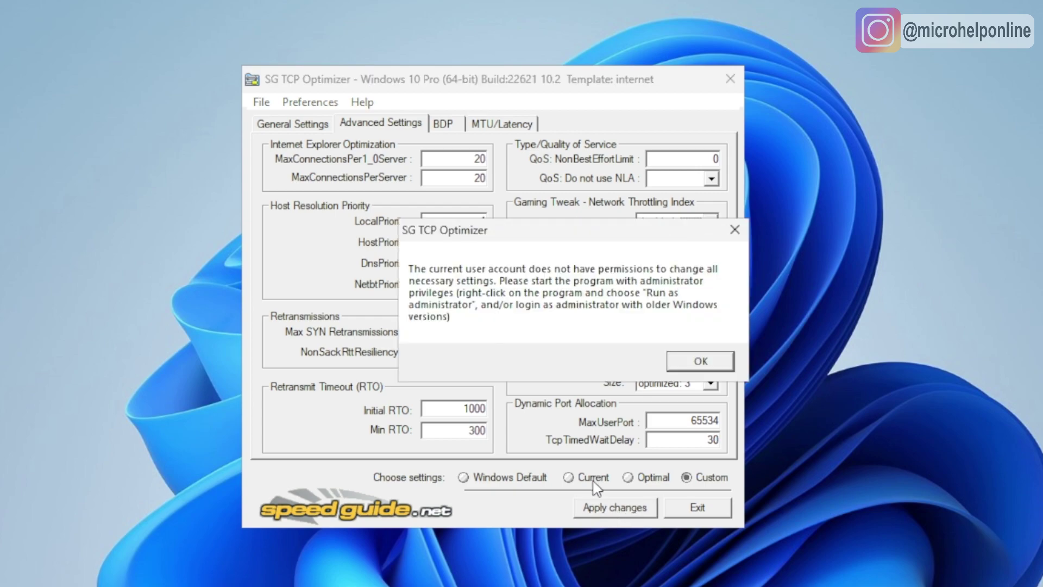
pyautogui.click(697, 374)
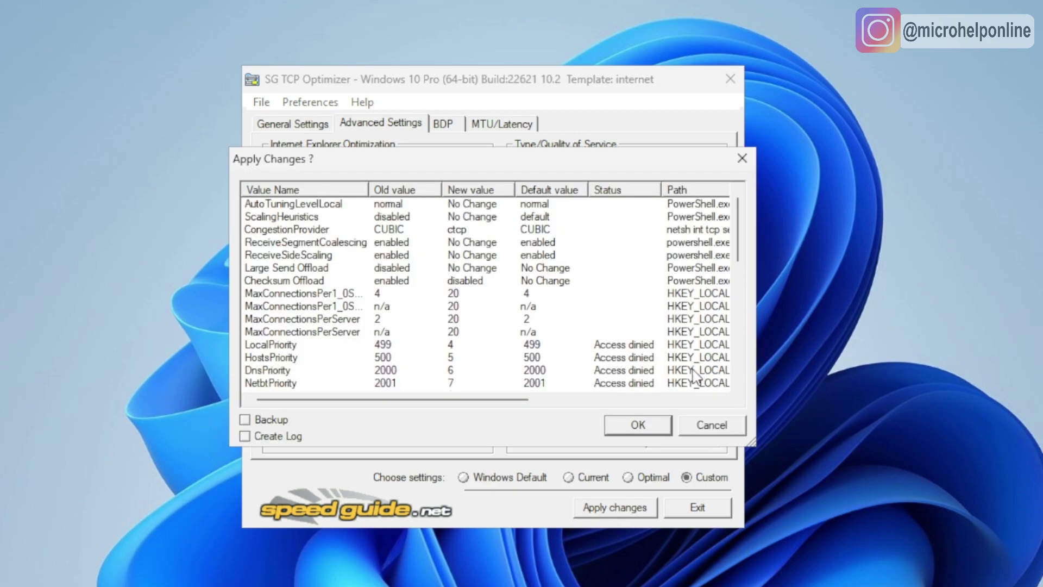
pyautogui.click(256, 420)
pyautogui.click(638, 427)
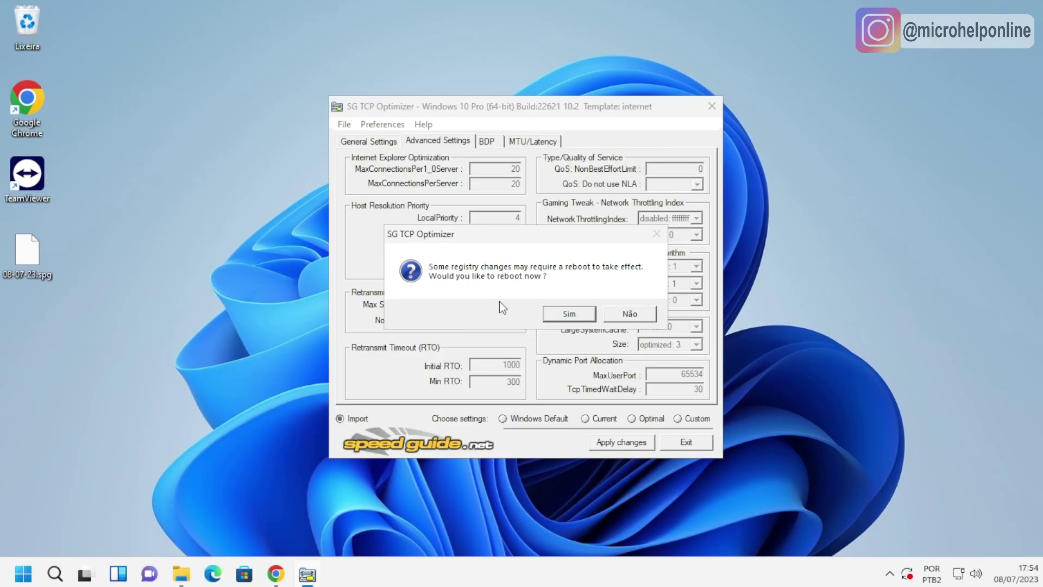